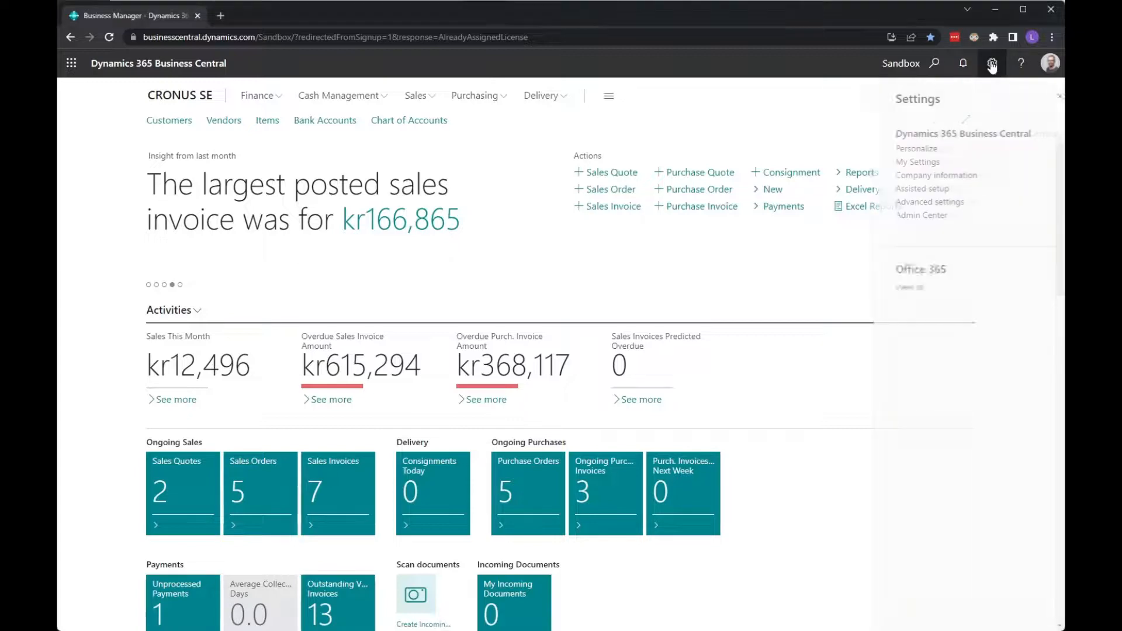
- Open Assisted Setup from Settings and scroll to Set up LogTrade Connect under Delivery
left_click(907, 188)
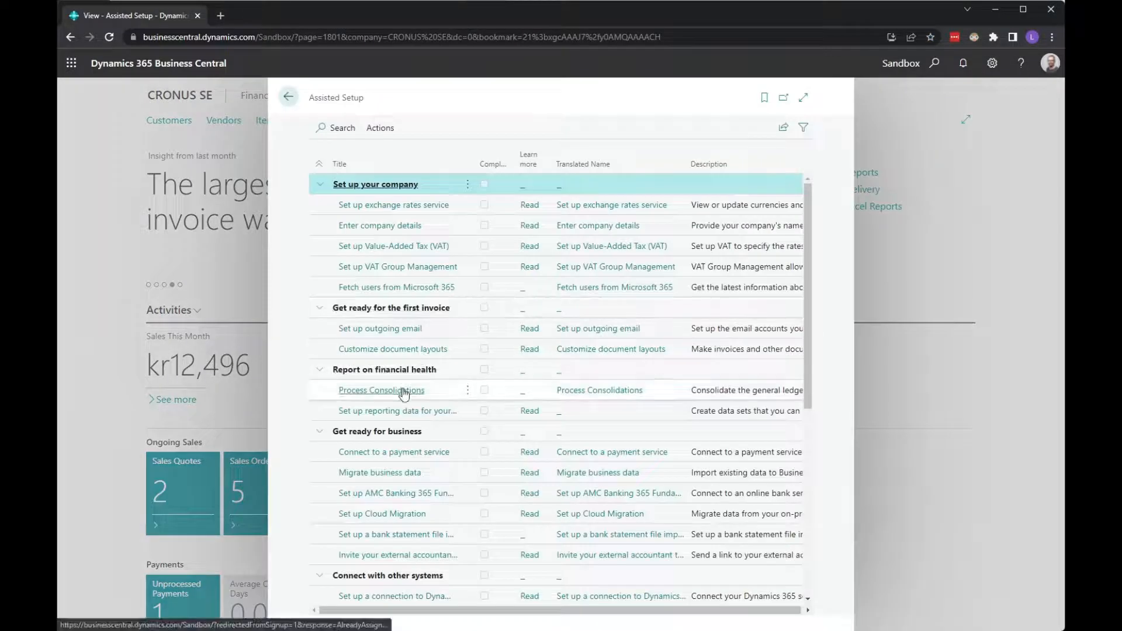
scroll(441, 417, "down", 5)
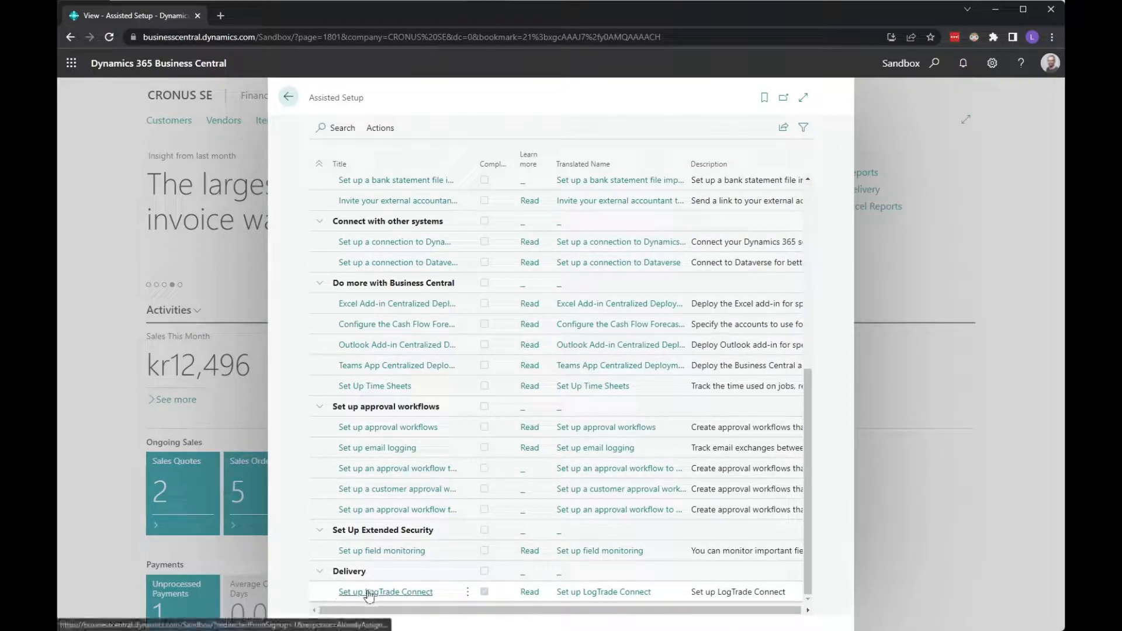
- Open the LogTrade Connect setup docs and read down to step 4 on credentials
left_click(530, 593)
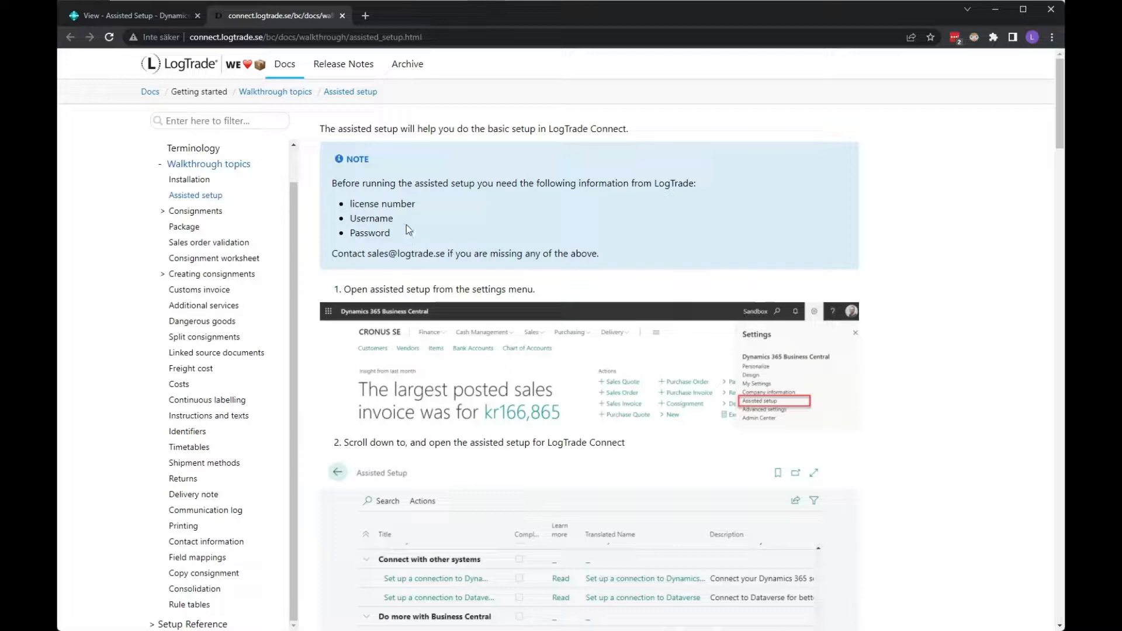
scroll(741, 451, "down", 7)
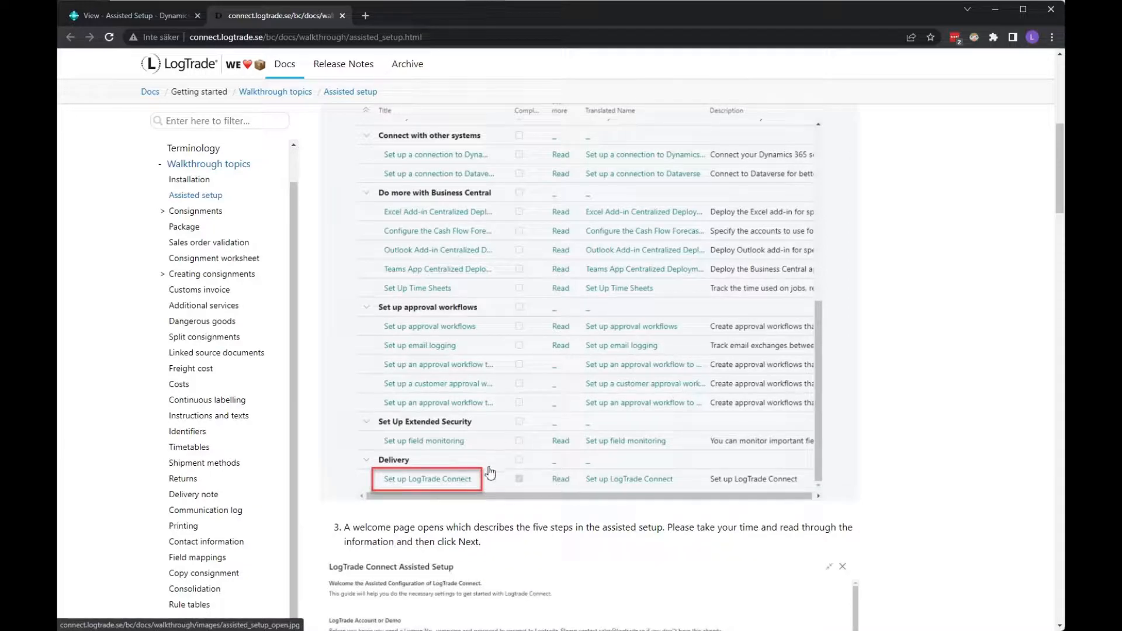
scroll(490, 471, "down", 6)
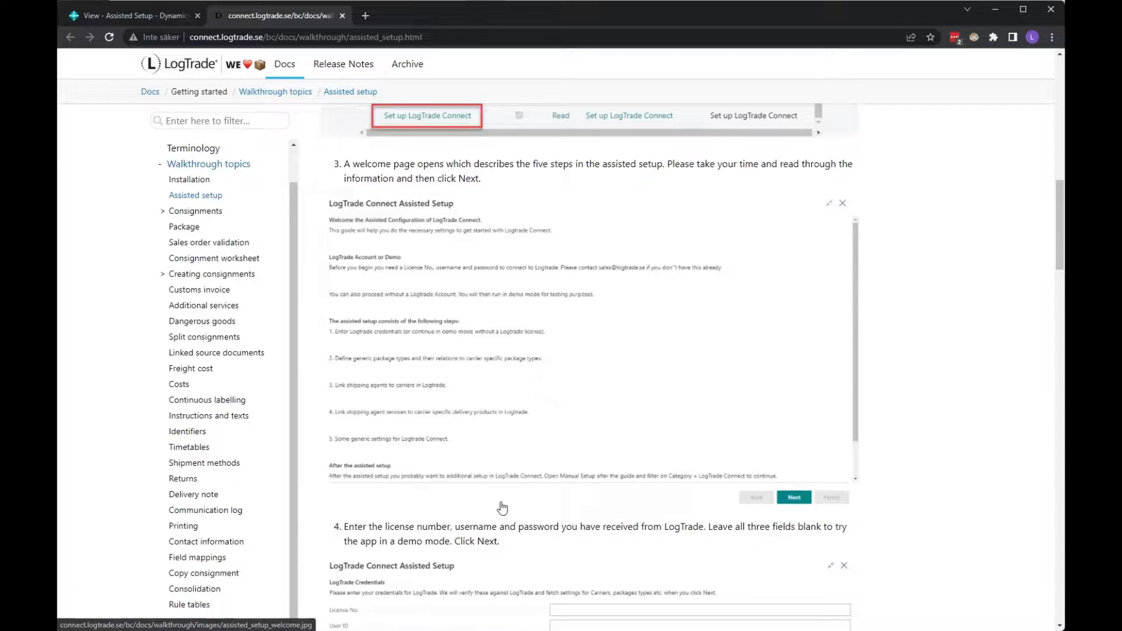
scroll(502, 507, "down", 6)
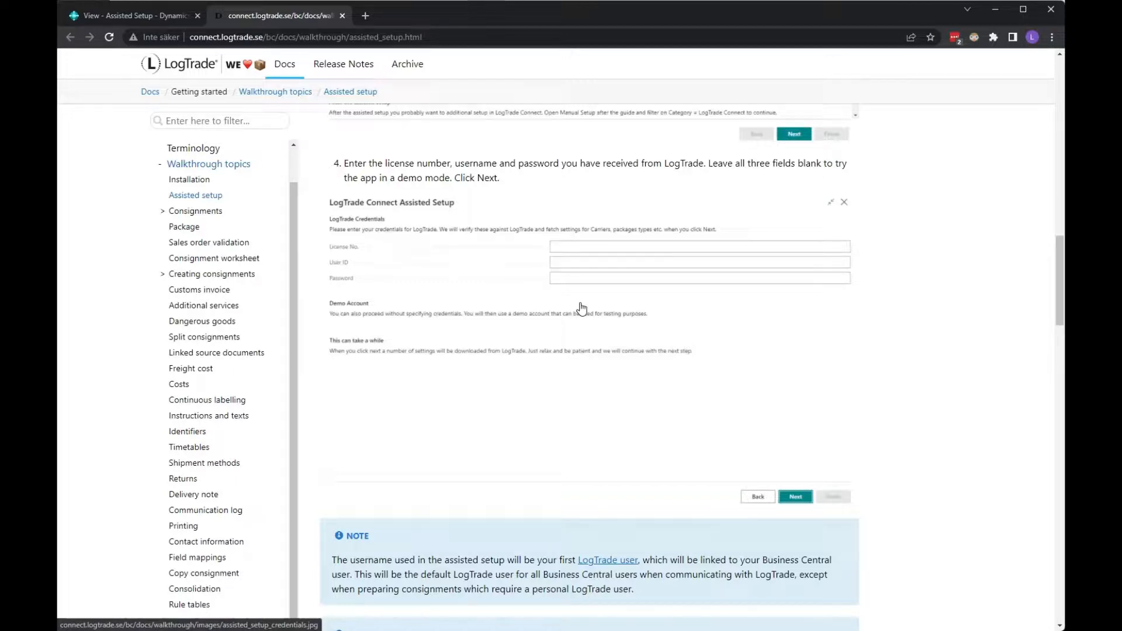
- Read doc steps 5–8 on package types, carriers, services and final settings, then return to Business Central
scroll(581, 308, "down", 10)
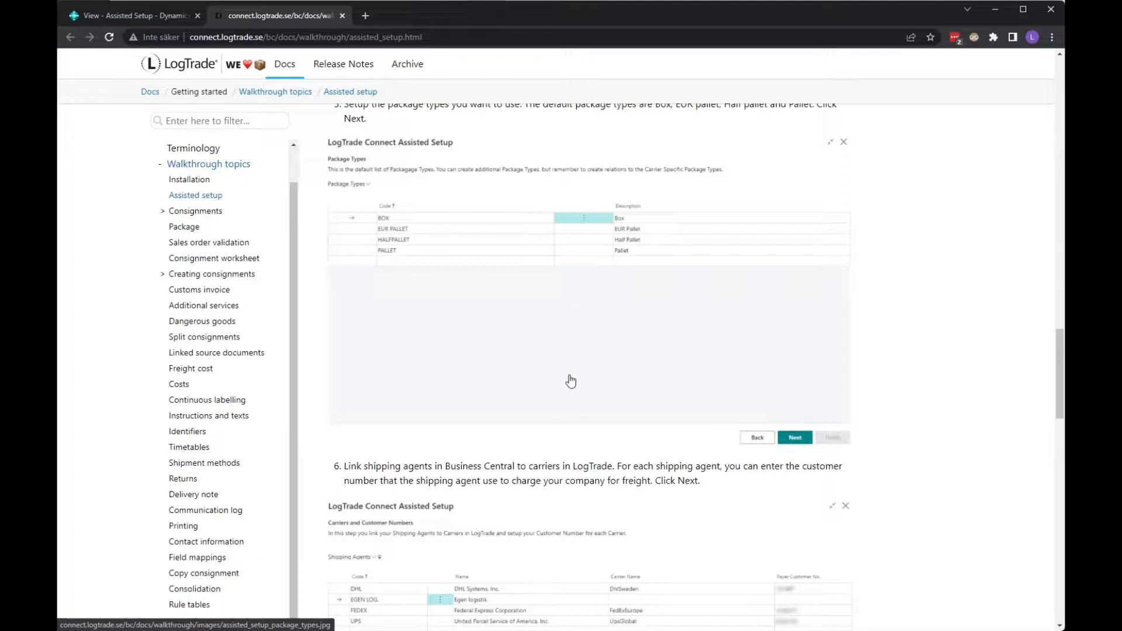
scroll(571, 381, "down", 5)
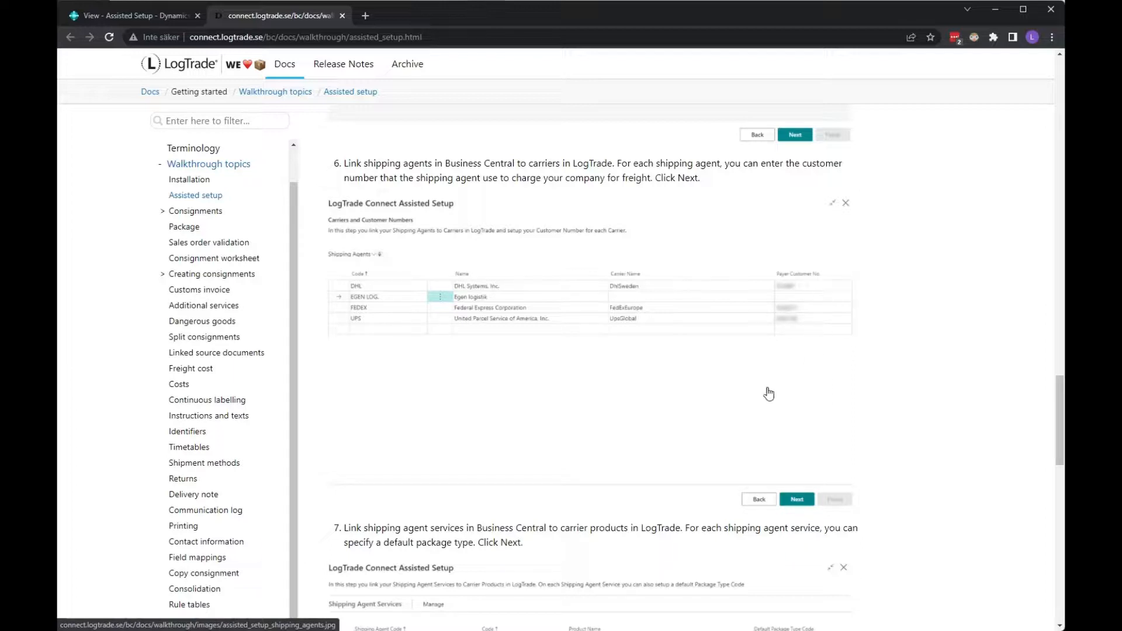
scroll(652, 450, "down", 6)
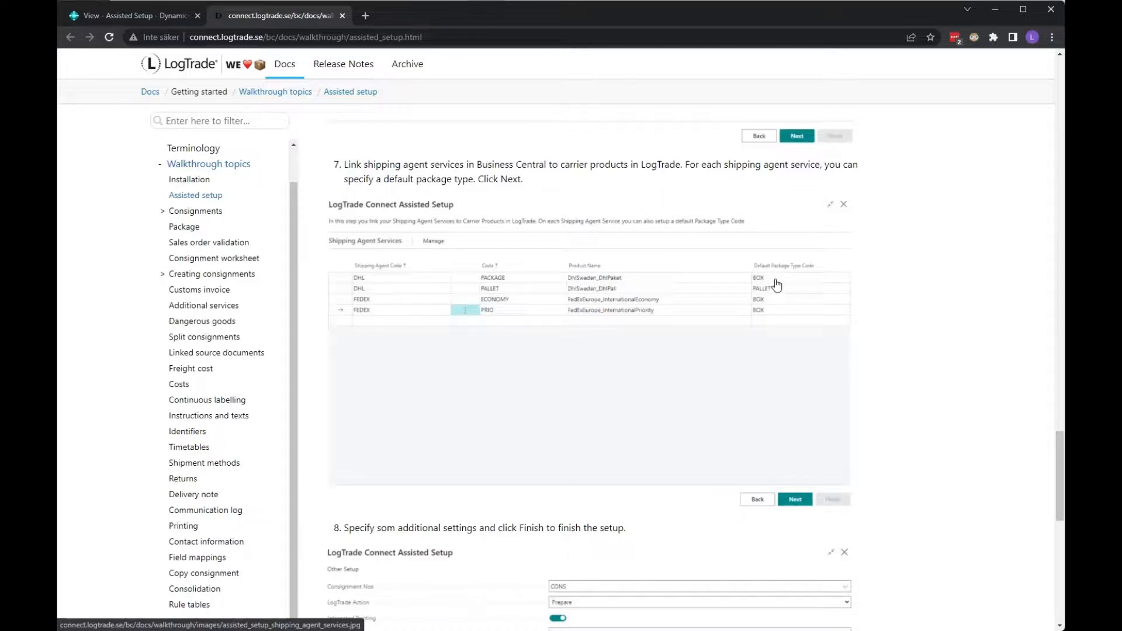
scroll(776, 285, "down", 6)
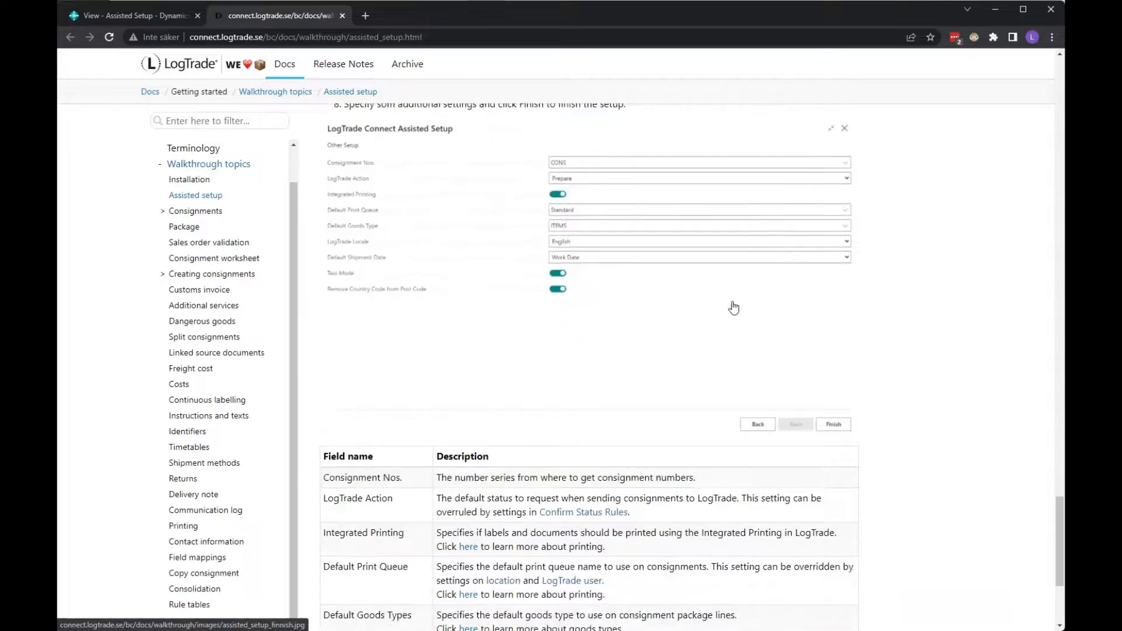
scroll(682, 342, "up", 1)
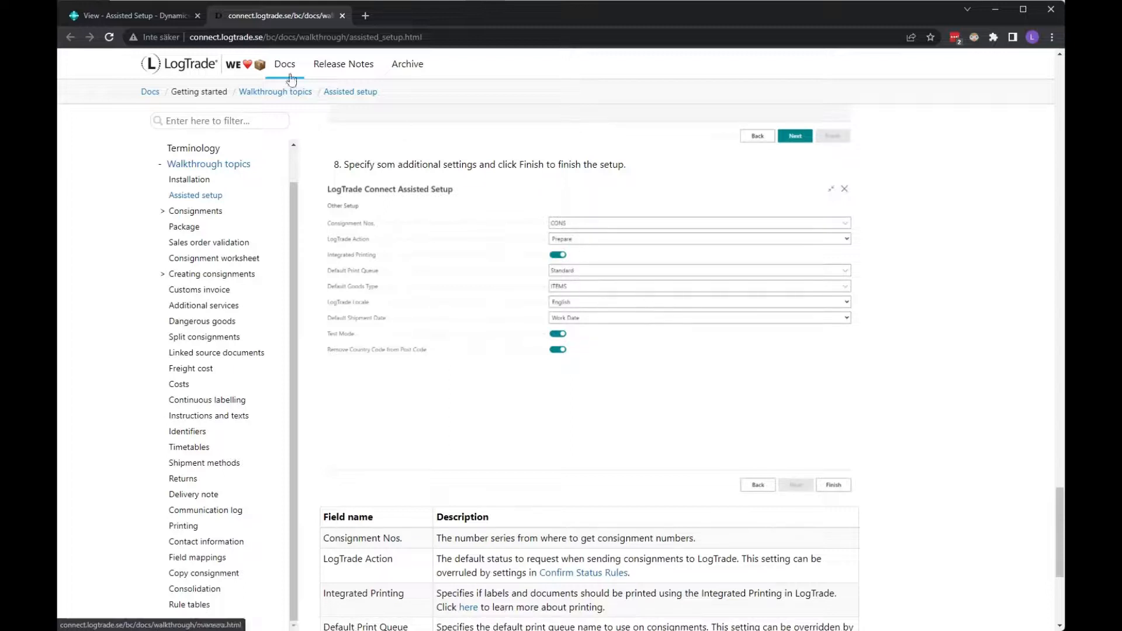
left_click(146, 17)
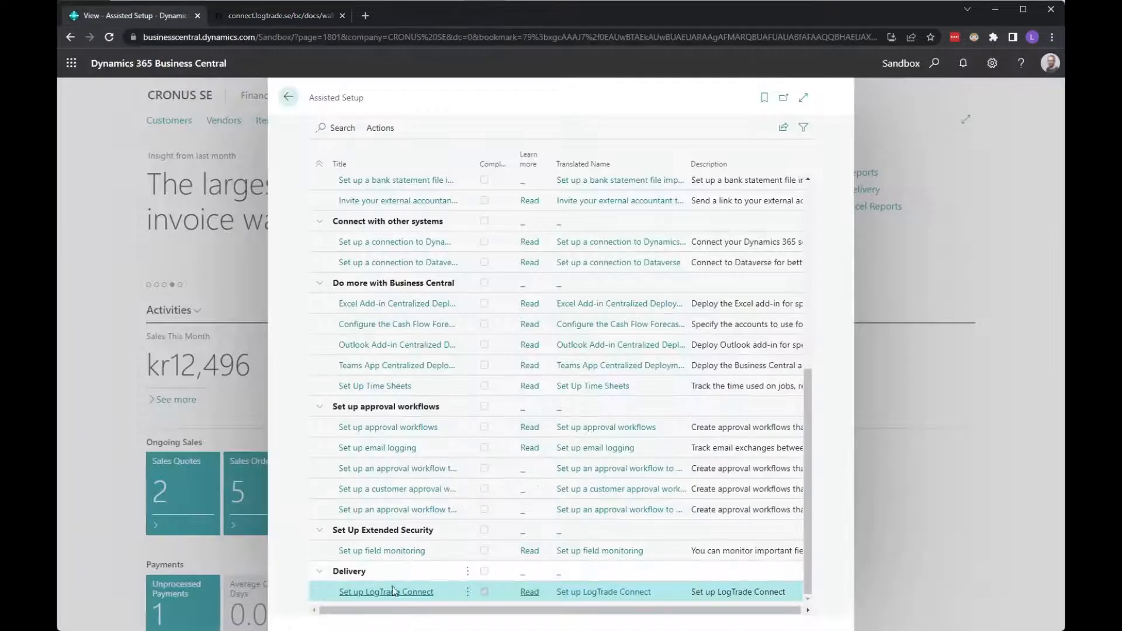
- Rerun the completed LogTrade Connect guide, resize its window, and advance past the welcome page
left_click(376, 593)
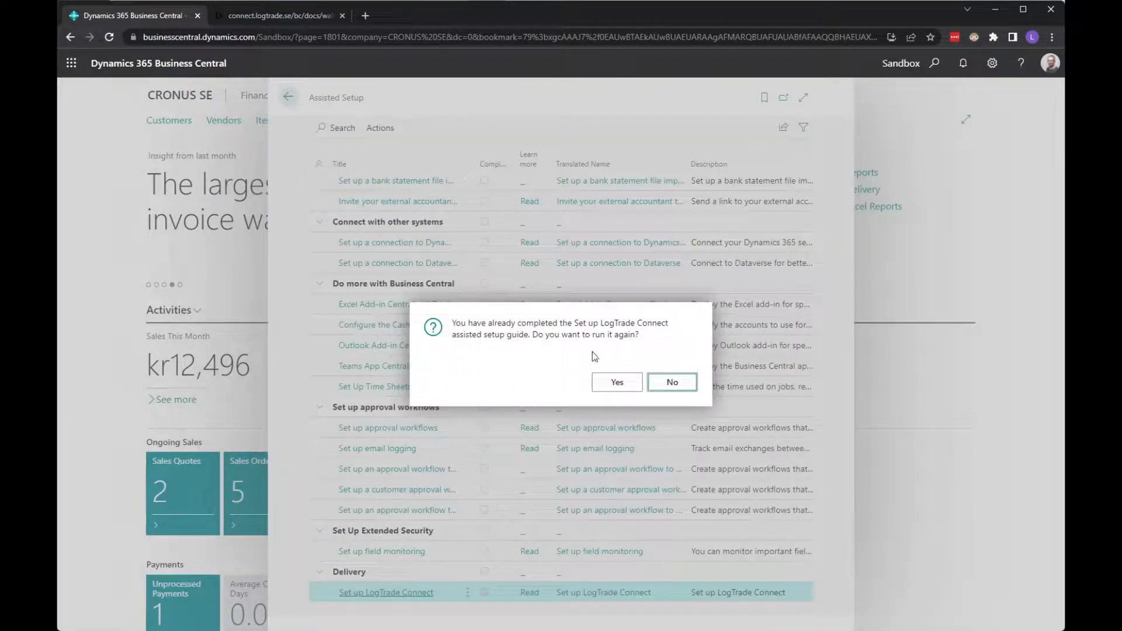
left_click(615, 385)
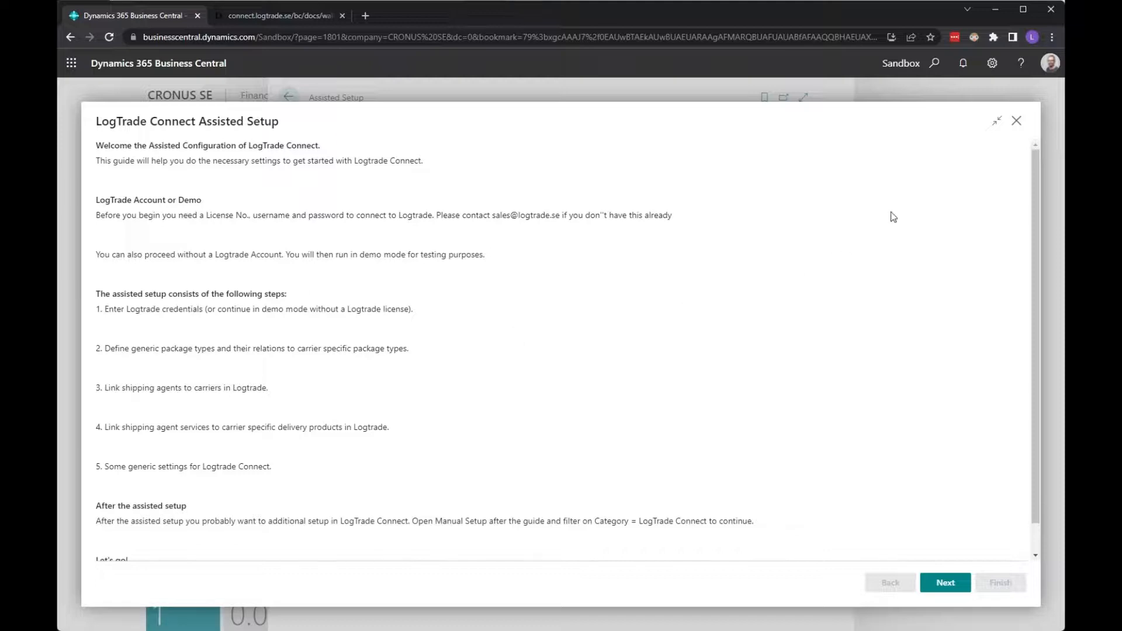
left_click(996, 121)
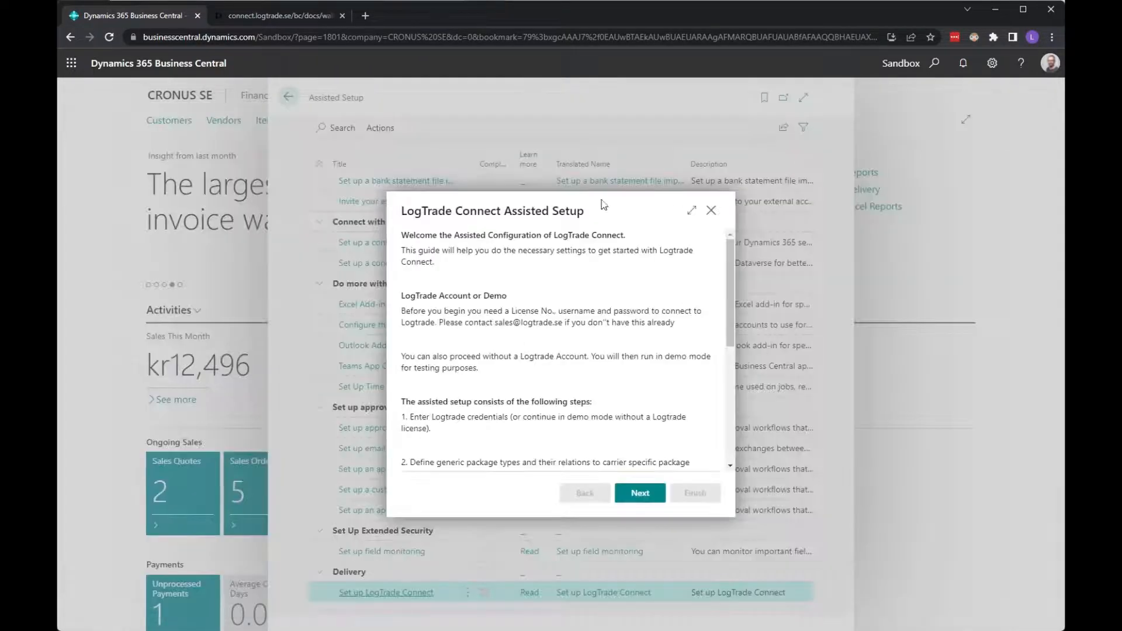
left_click(693, 211)
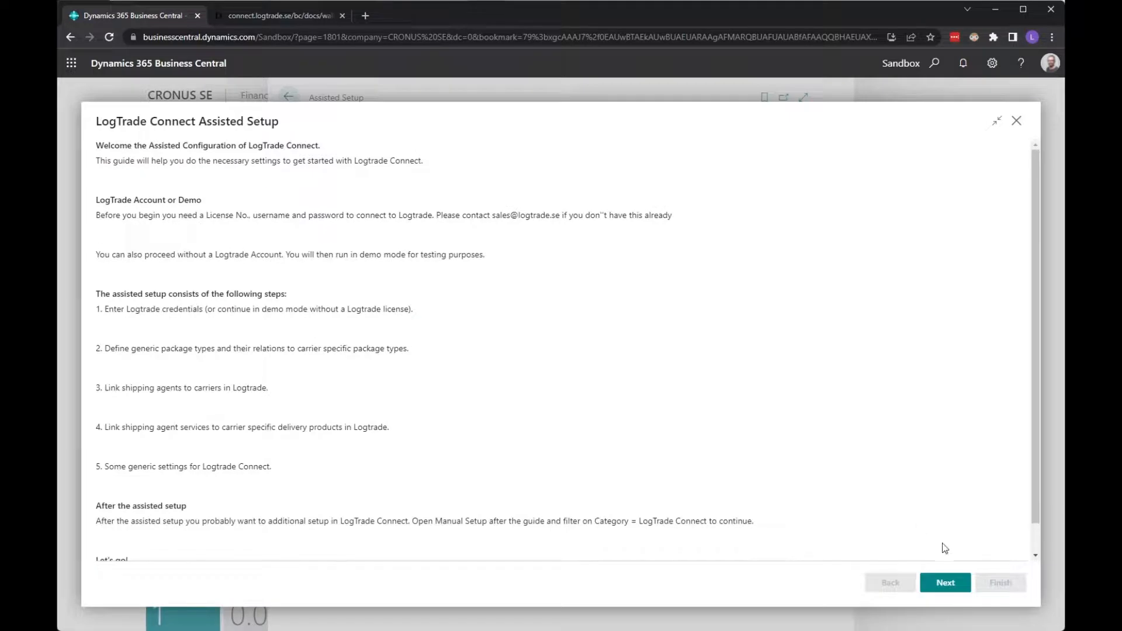
left_click(942, 581)
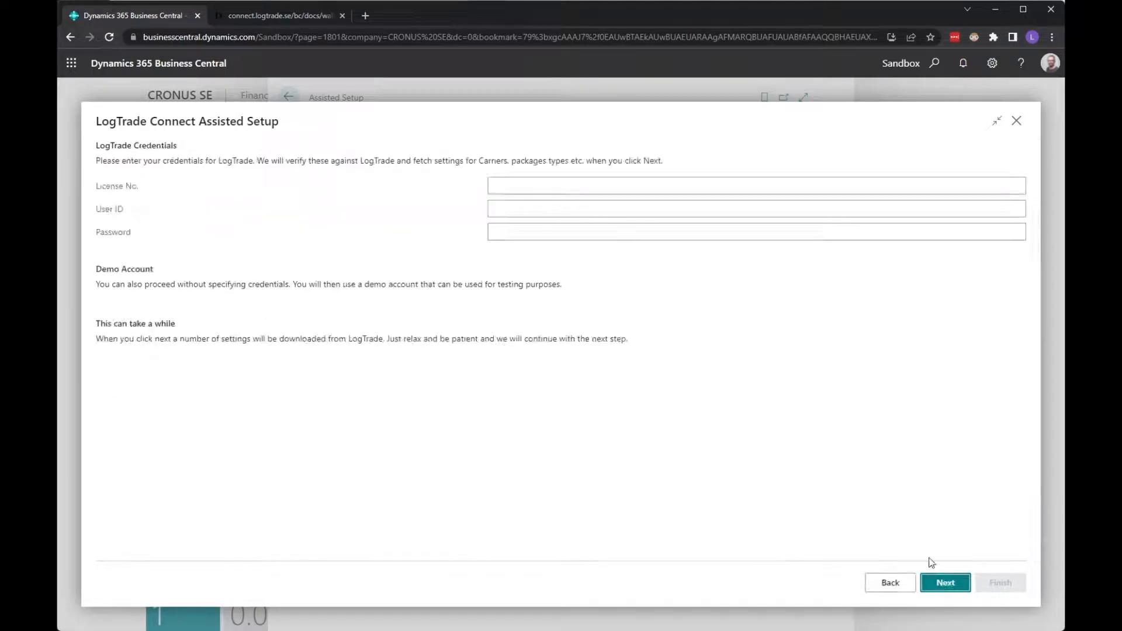
- Enter the LogTrade licence number, the user's e-mail as User ID, and the account password
left_click(539, 183)
key("ctrl+v")
key("Tab")
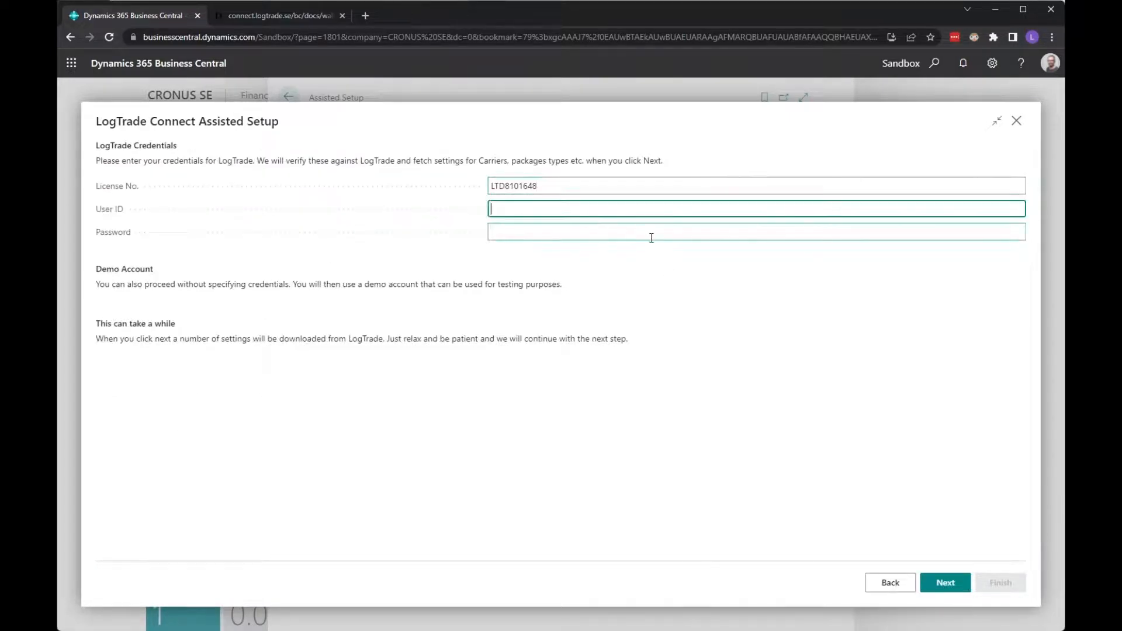
key("Tab")
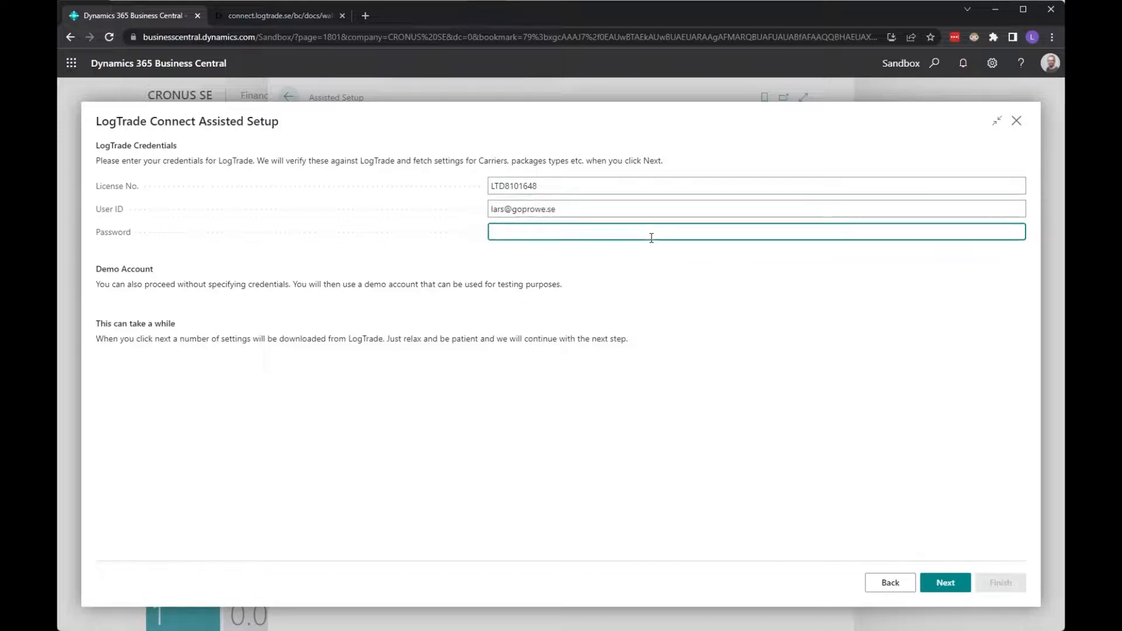
type("••••••")
- Highlight the notes about proceeding without credentials and downloading settings, then clear the selection
left_click_drag(98, 286, 295, 287)
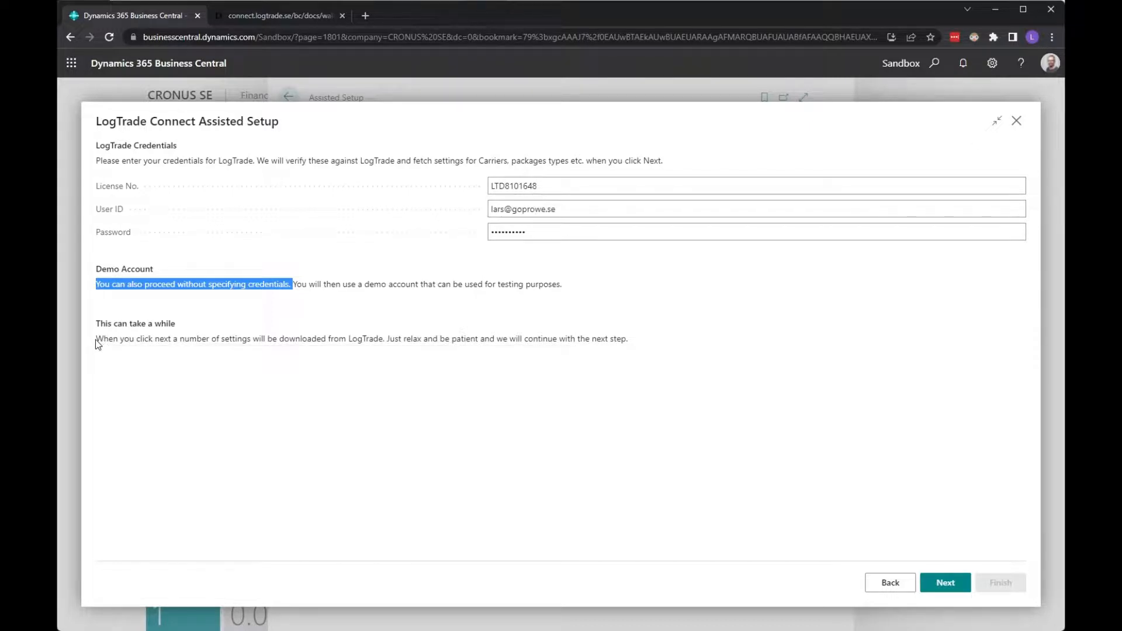
left_click_drag(97, 345, 386, 340)
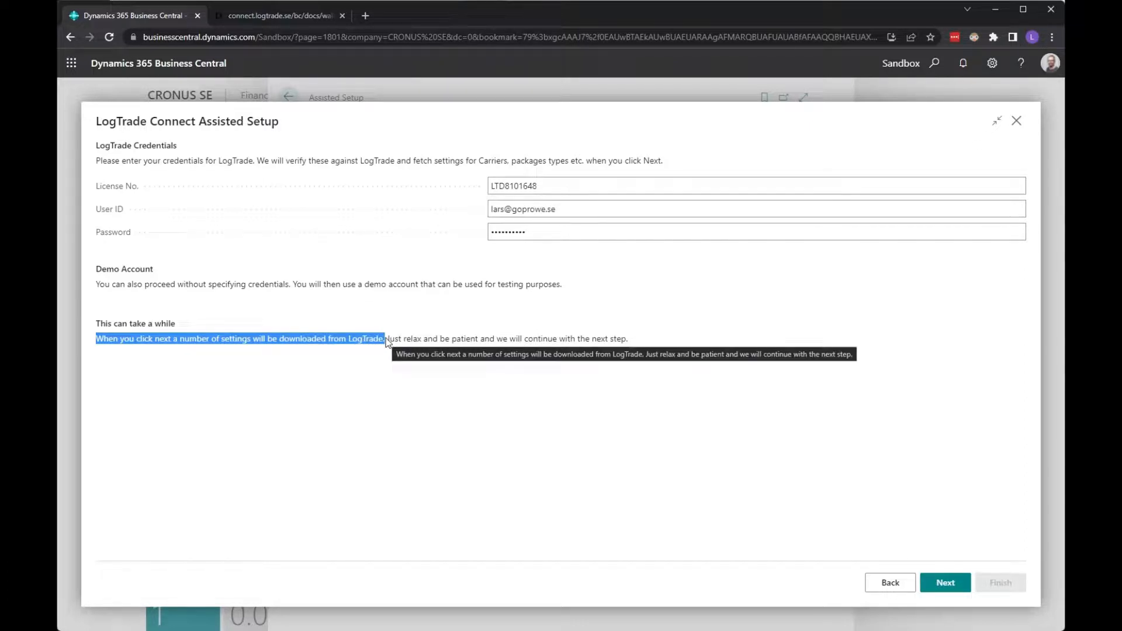
left_click(706, 407)
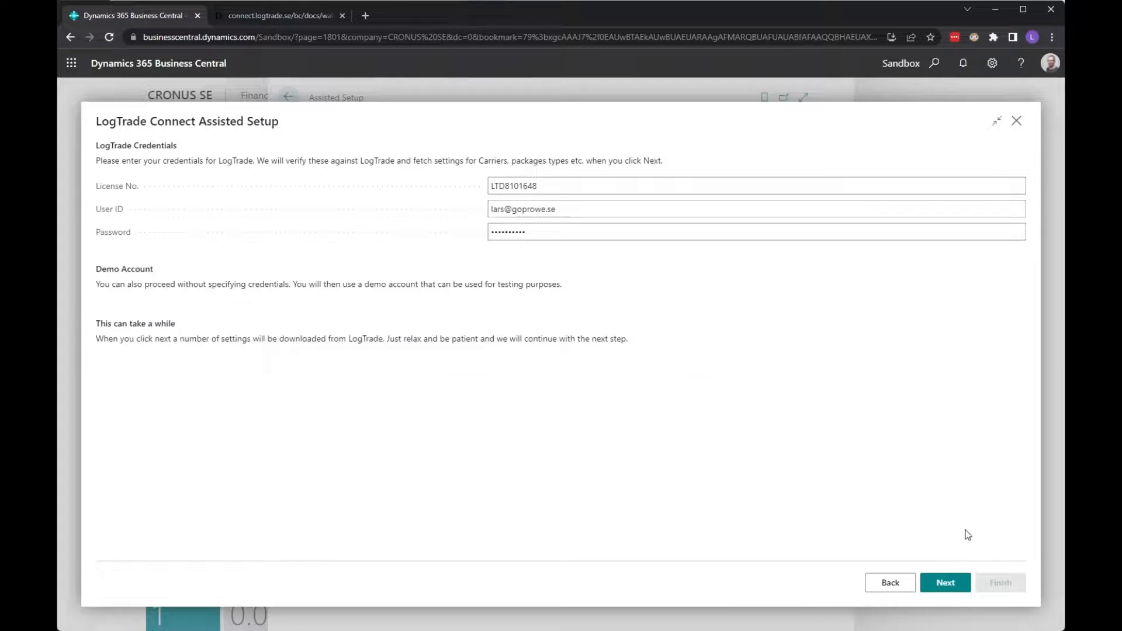
- Validate the credentials, keep the default package types, and proceed to Carriers and Customer Numbers
left_click(953, 589)
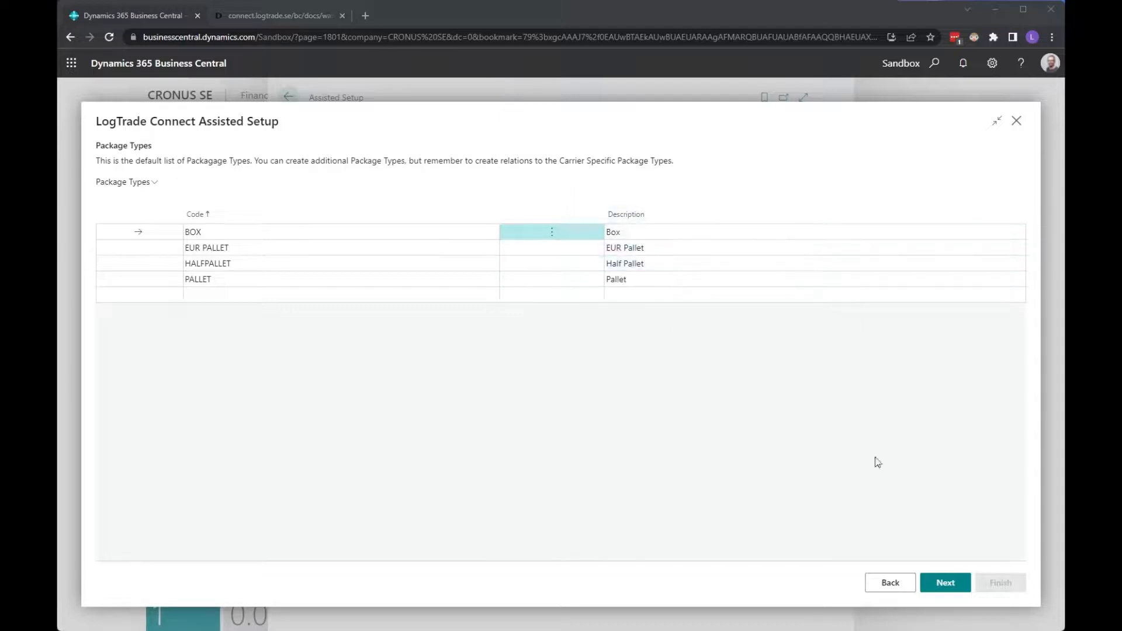
left_click(955, 588)
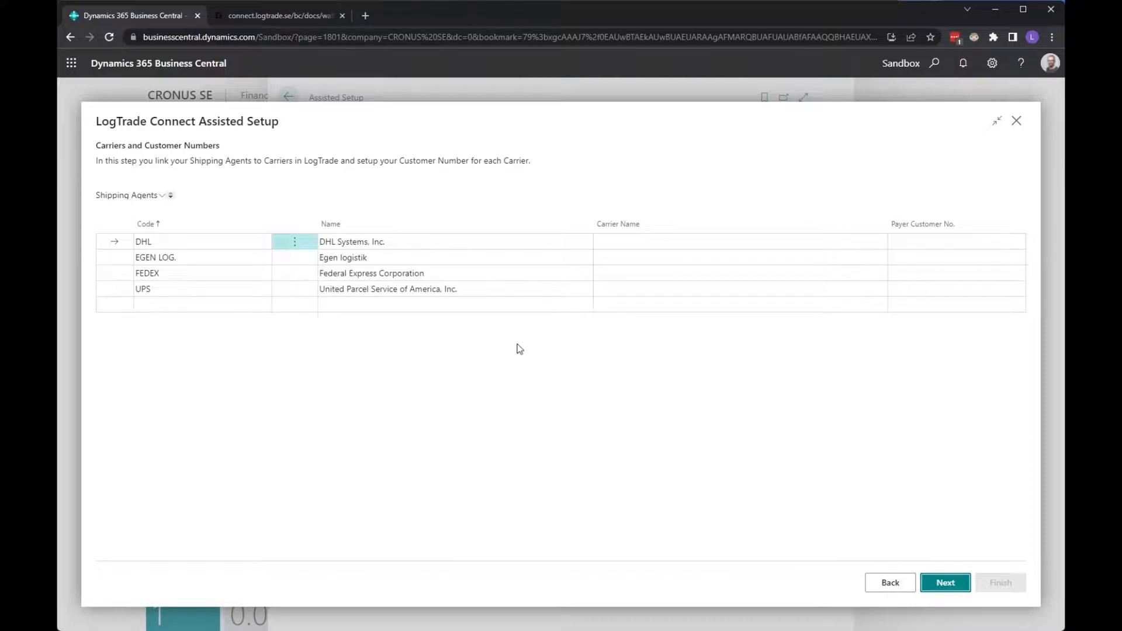
- Link the DHL shipping agent to carrier DhlSweden and enter its payer customer number
left_click(180, 243)
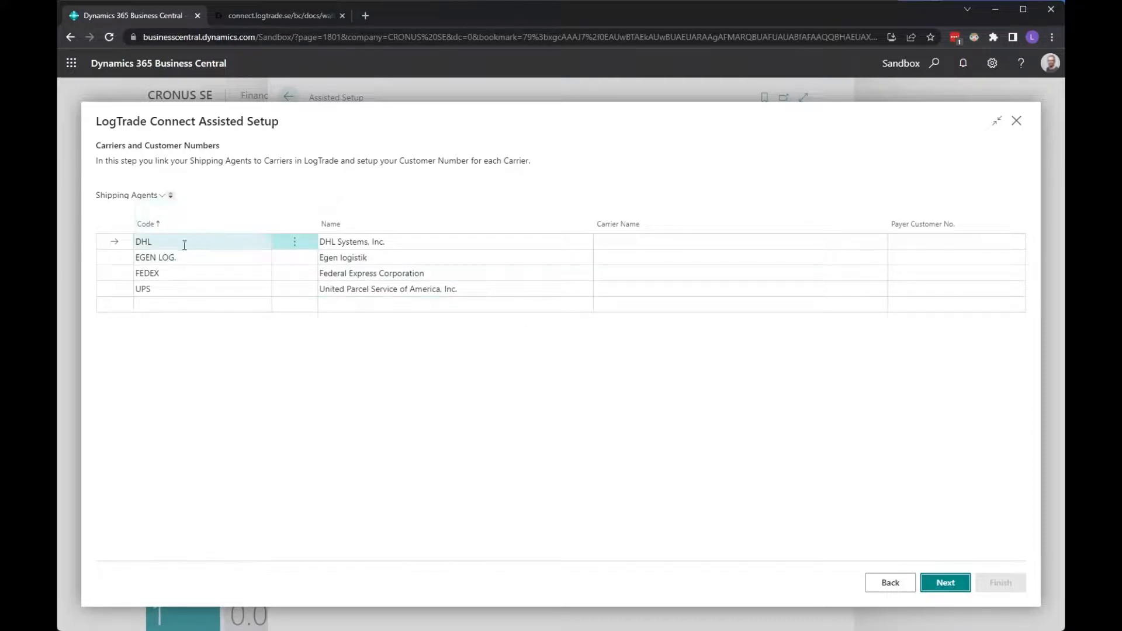
left_click(166, 244)
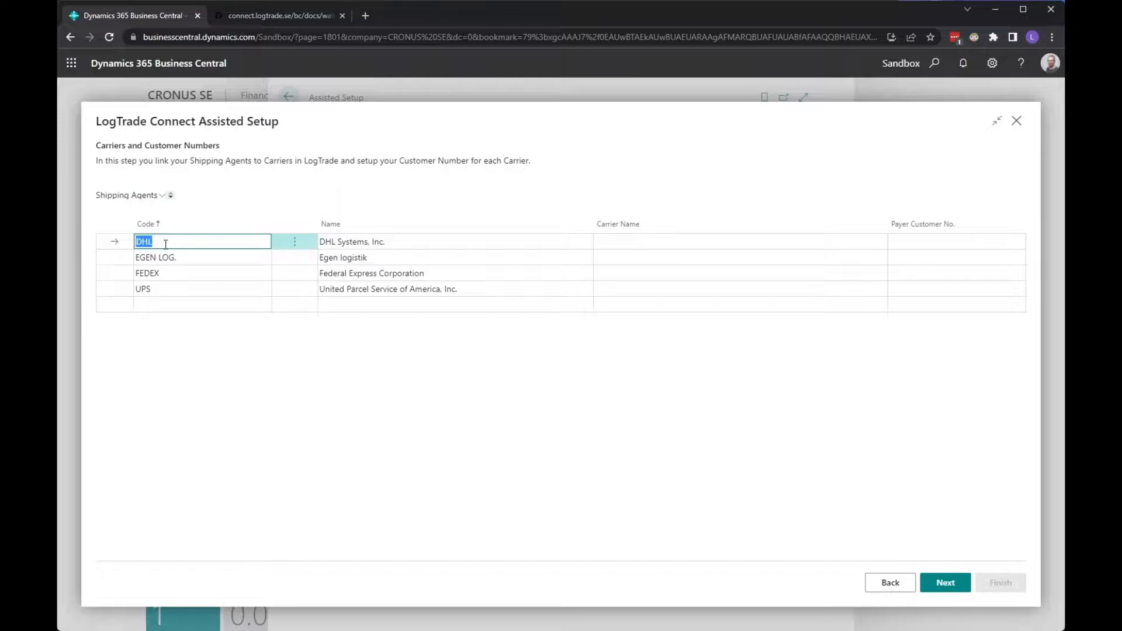
left_click(628, 242)
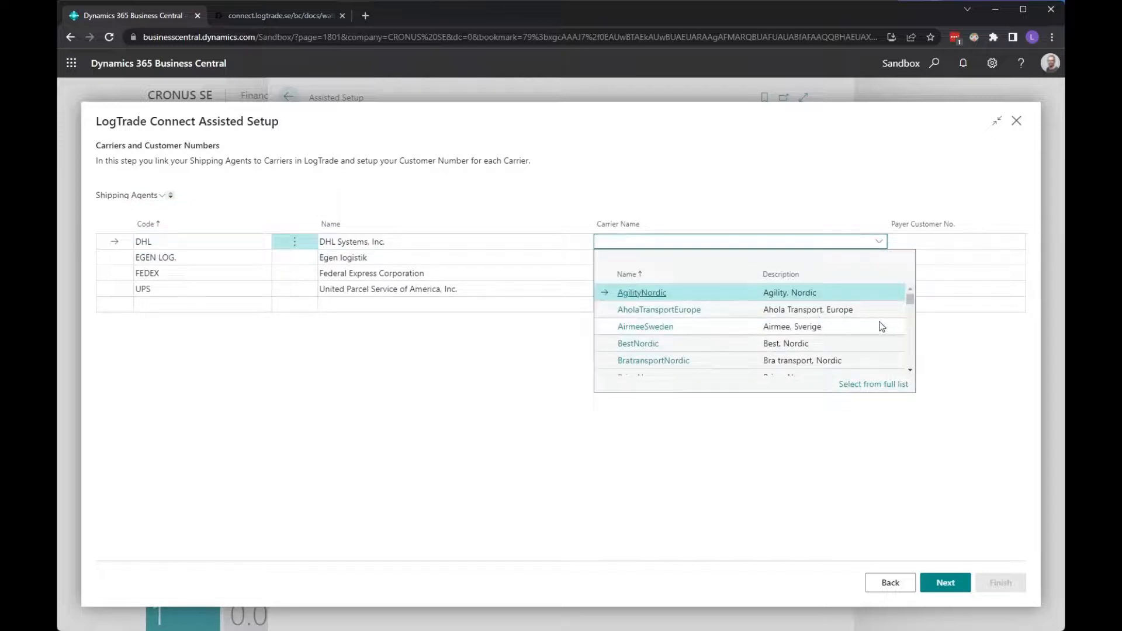
type("dh")
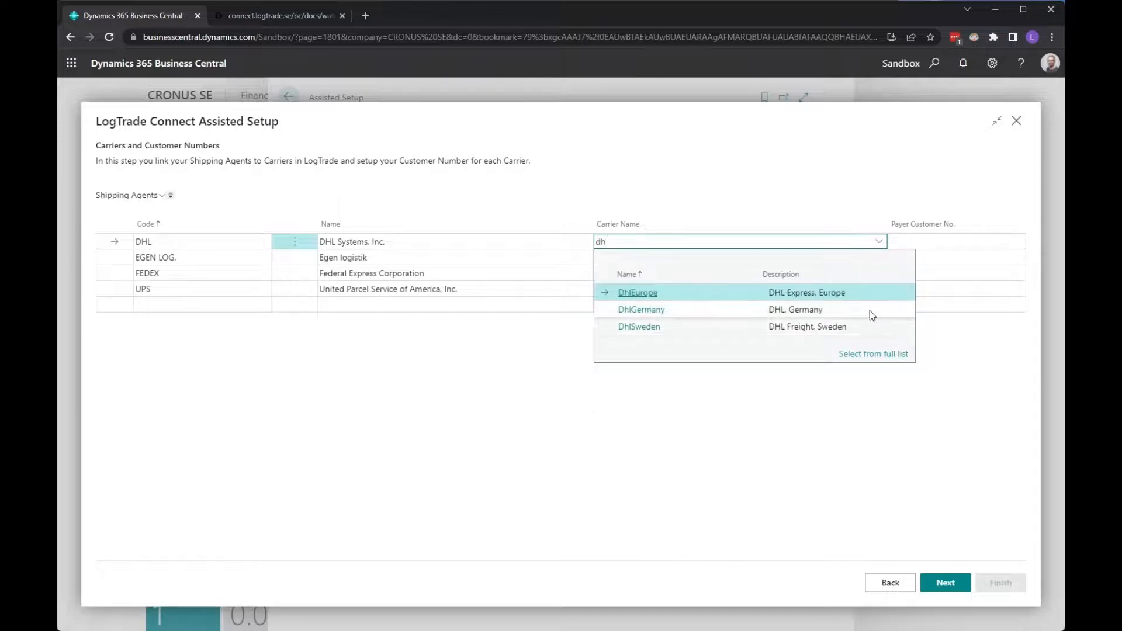
left_click(742, 328)
key("Tab")
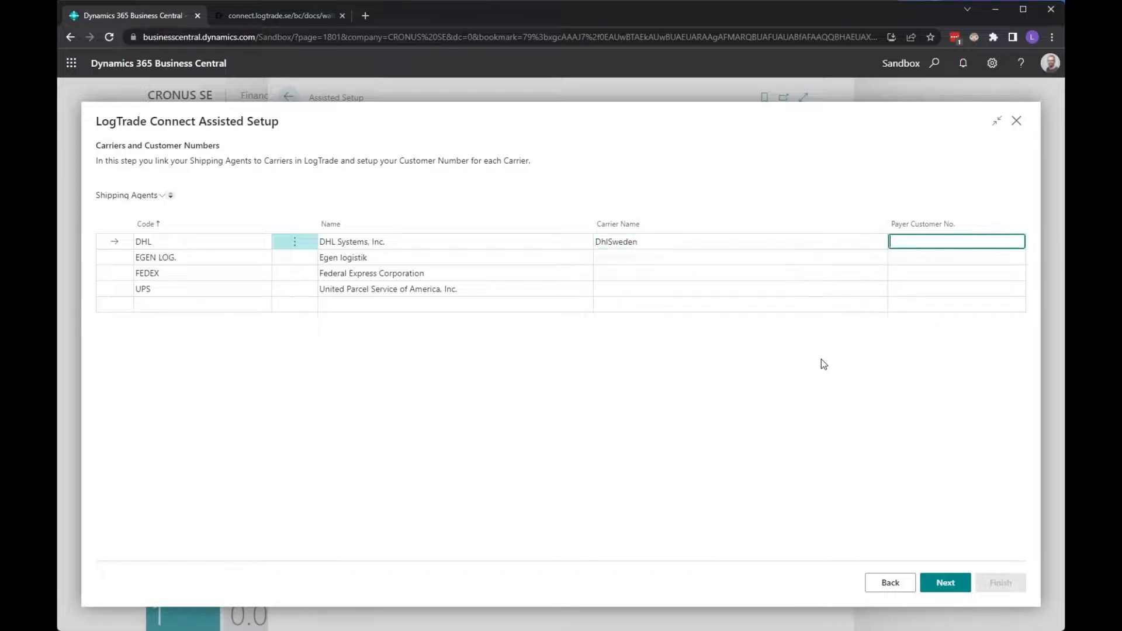
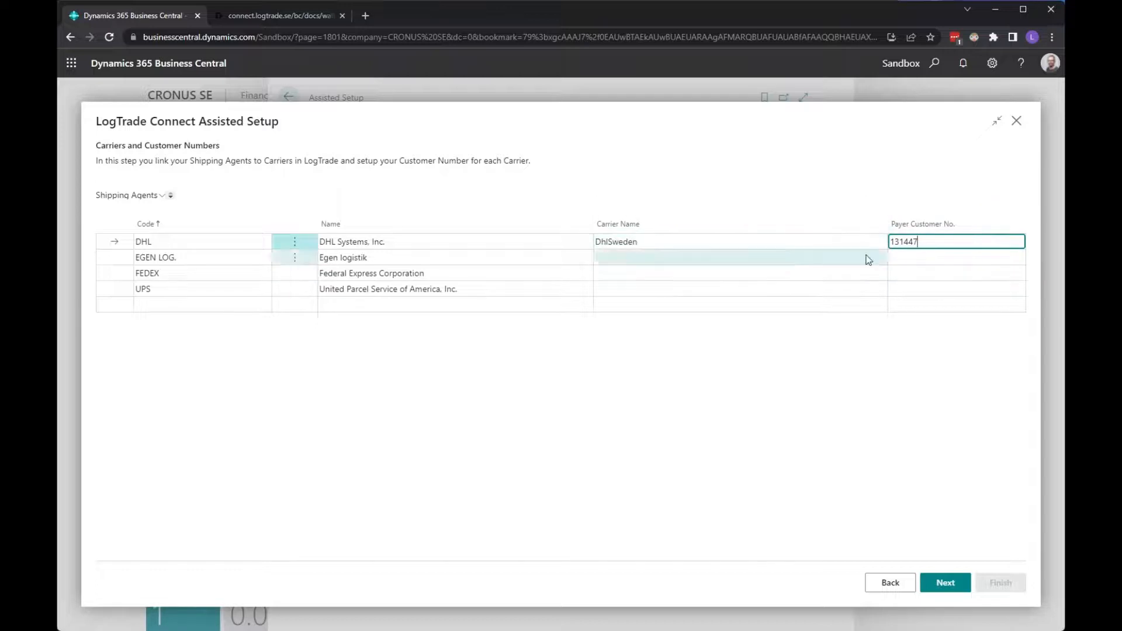
mouse_move(973, 227)
left_click(945, 582)
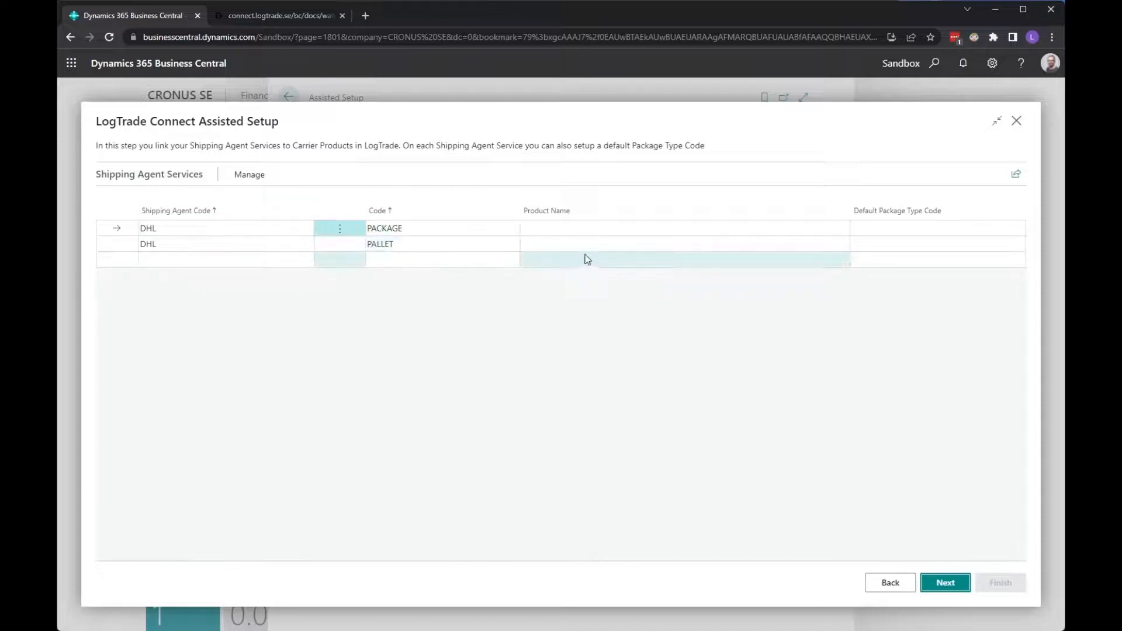
- Map DHL PACKAGE to DhlSweden_DhlPaket with BOX, and PALLET to DhlSweden_DhlPall with PALLET
left_click(596, 228)
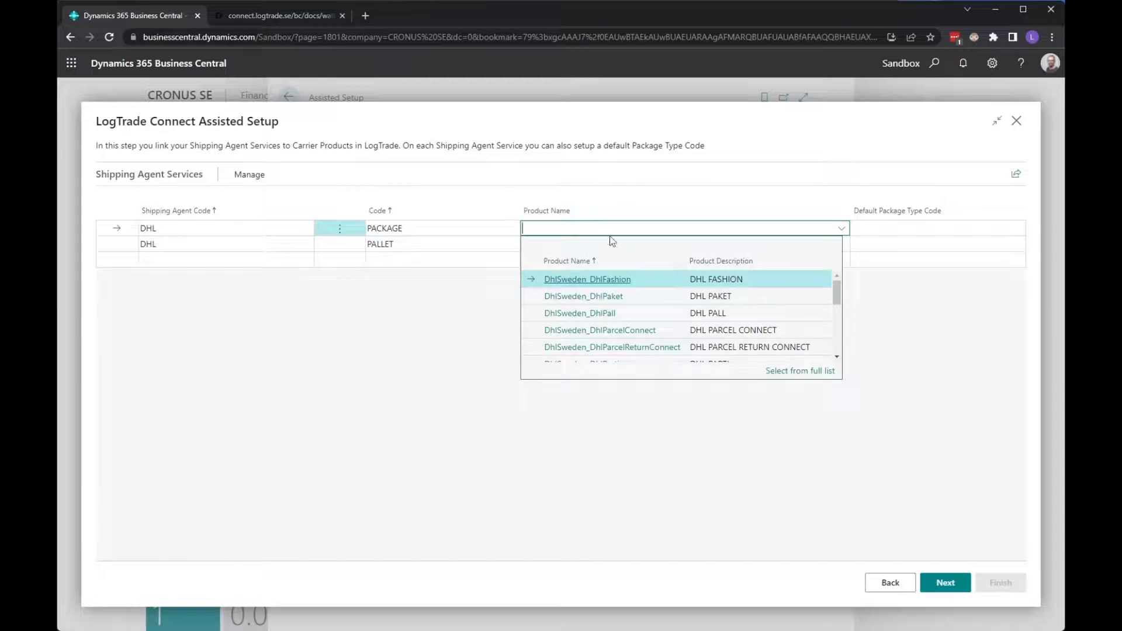
left_click(645, 297)
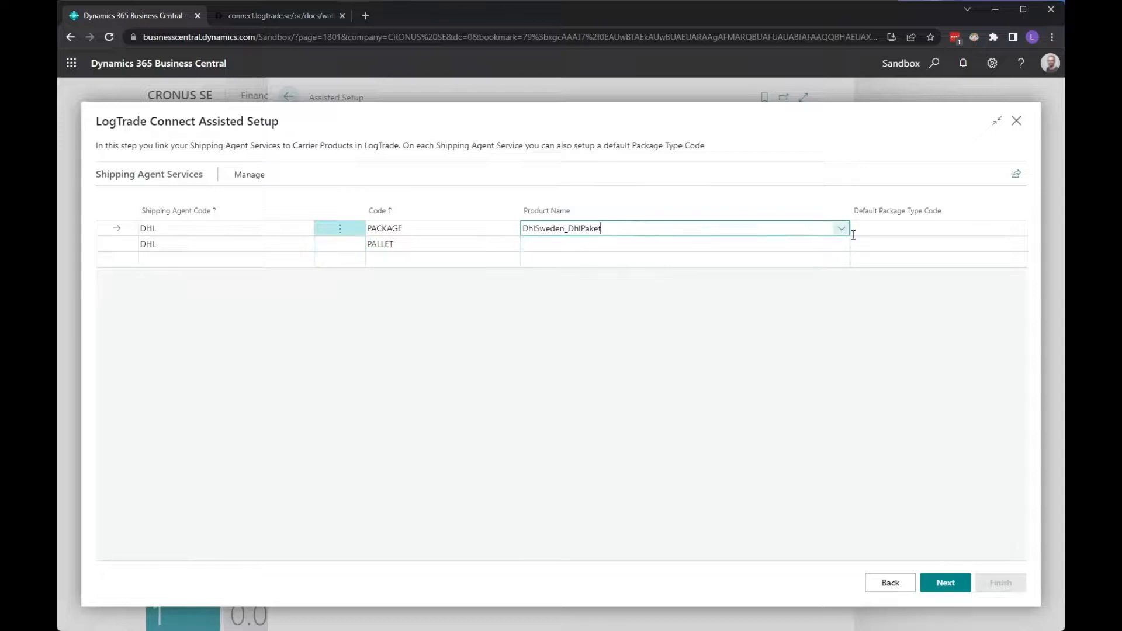
left_click(892, 229)
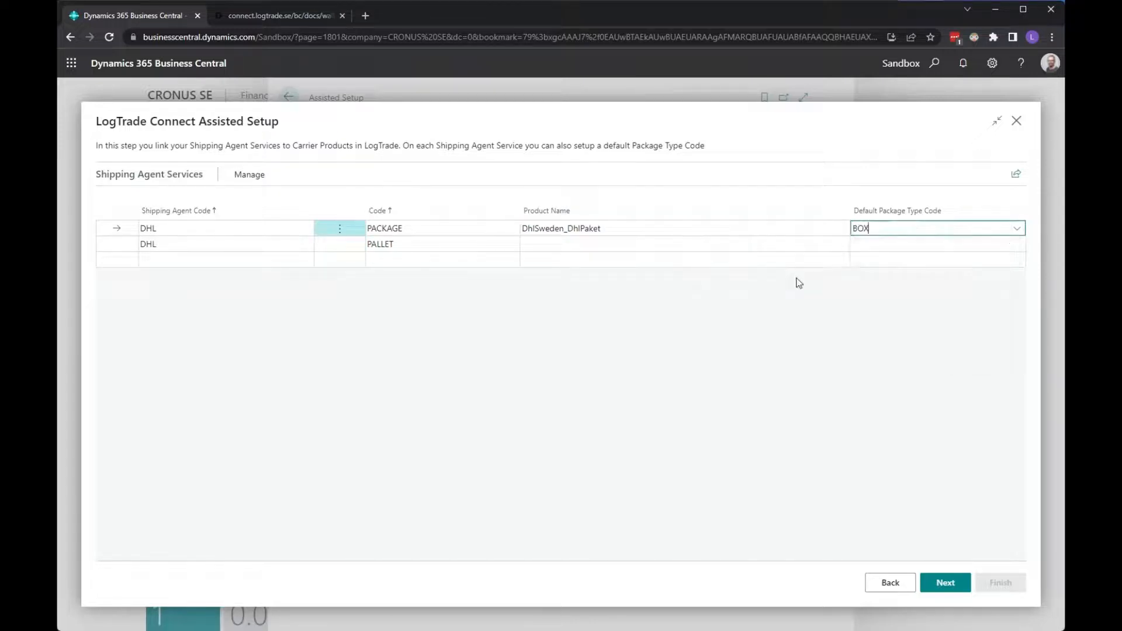
left_click(792, 278)
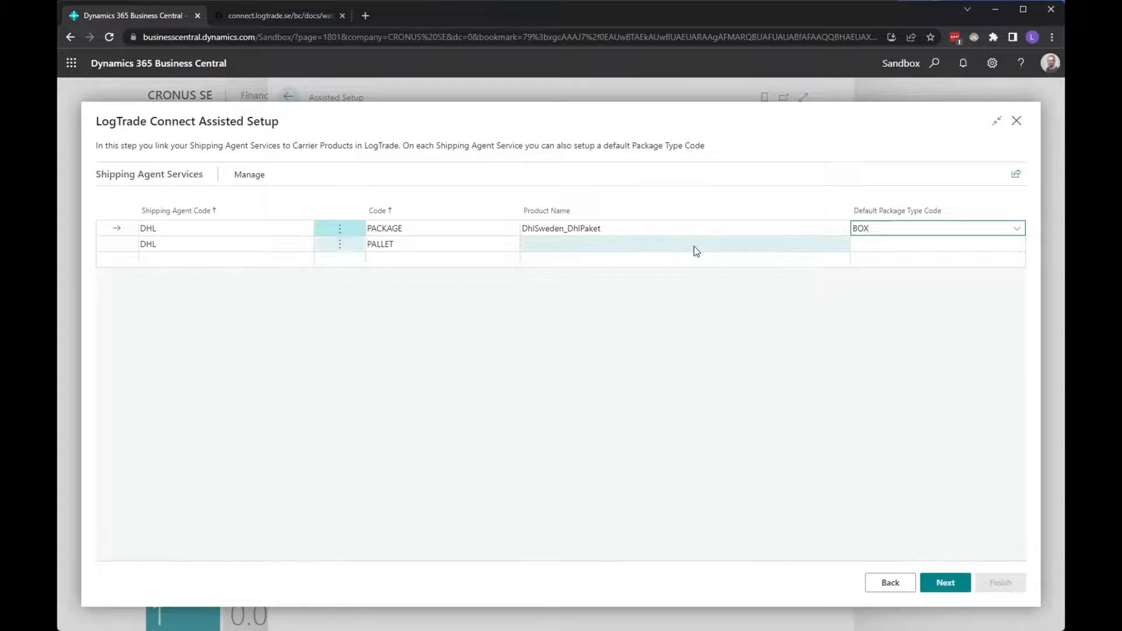
left_click(571, 245)
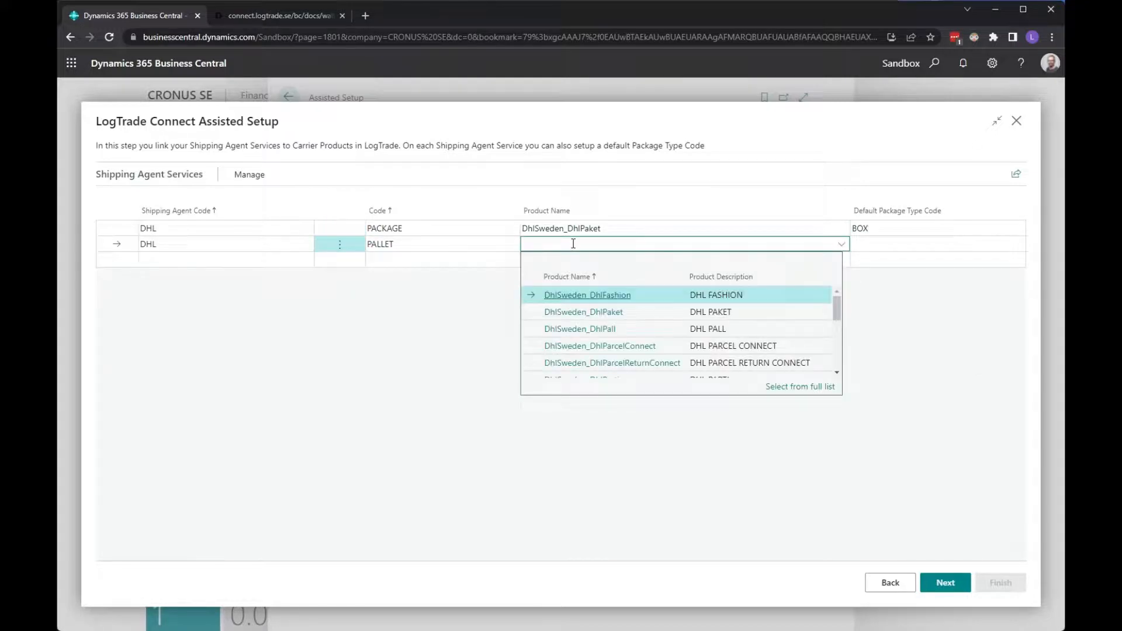
left_click(641, 329)
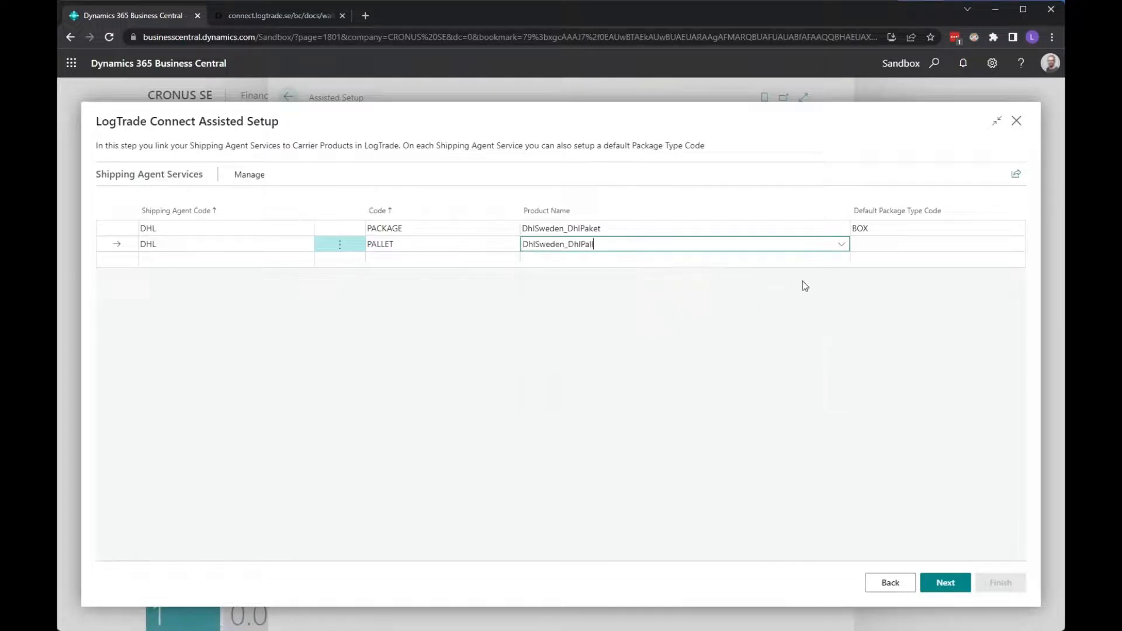
left_click(861, 243)
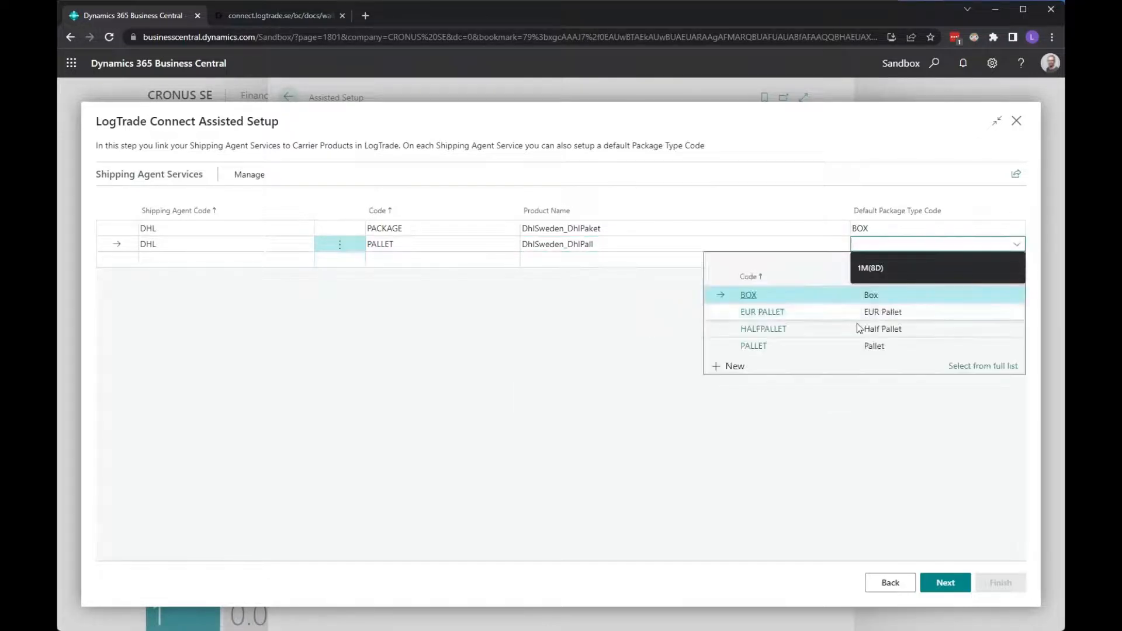
left_click(794, 346)
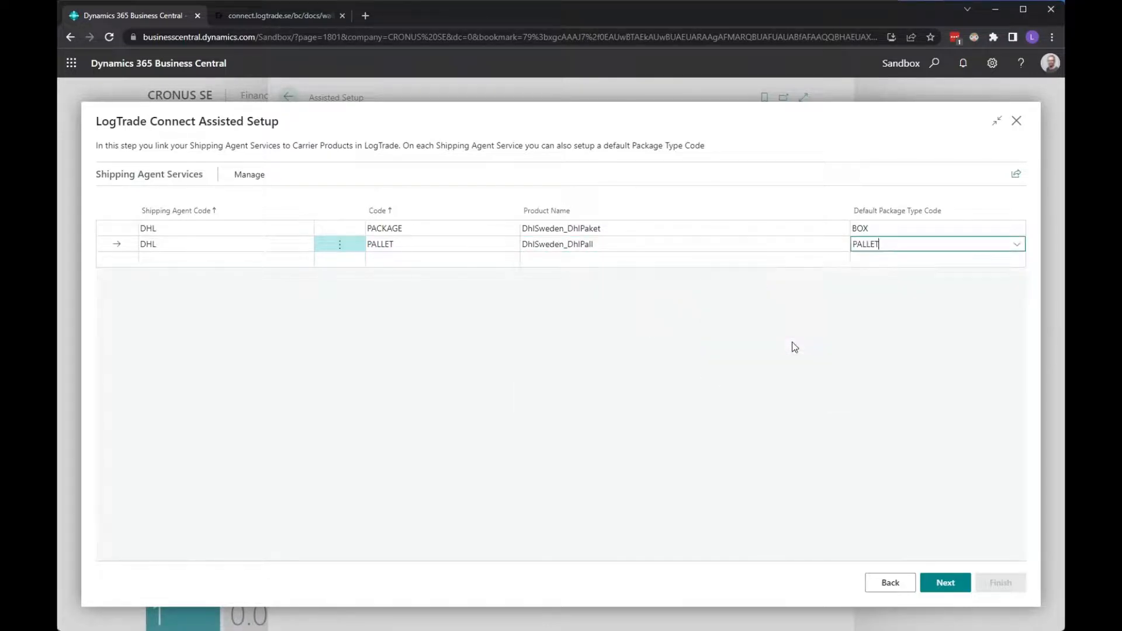
left_click(947, 582)
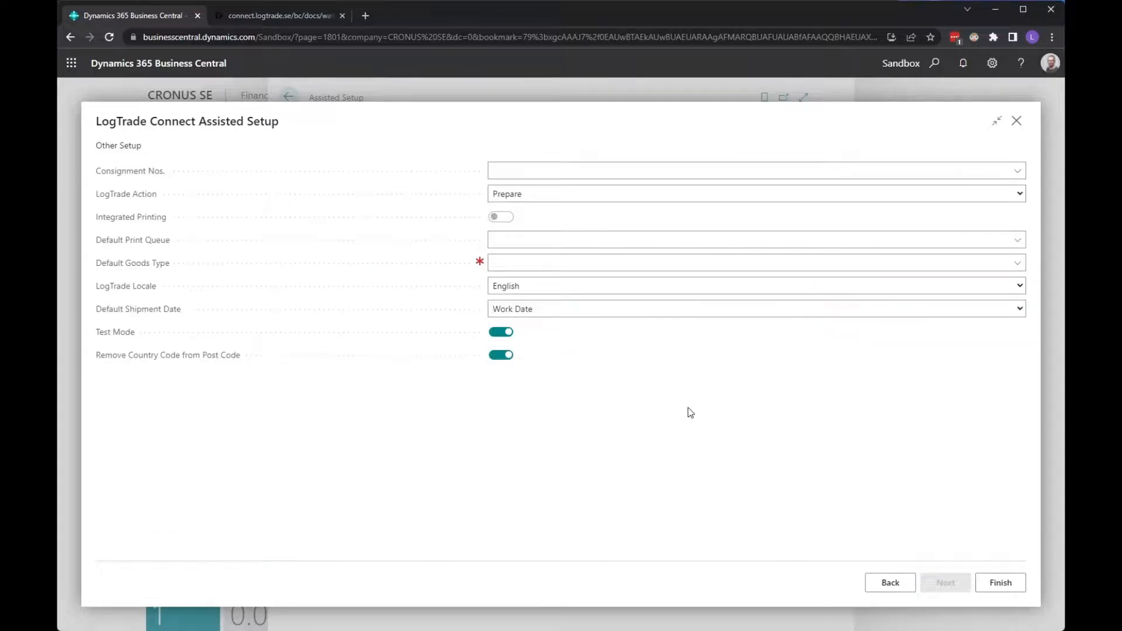
- Pick CONS from the full number series list for Consignment Nos
left_click(1020, 172)
left_click(1020, 172)
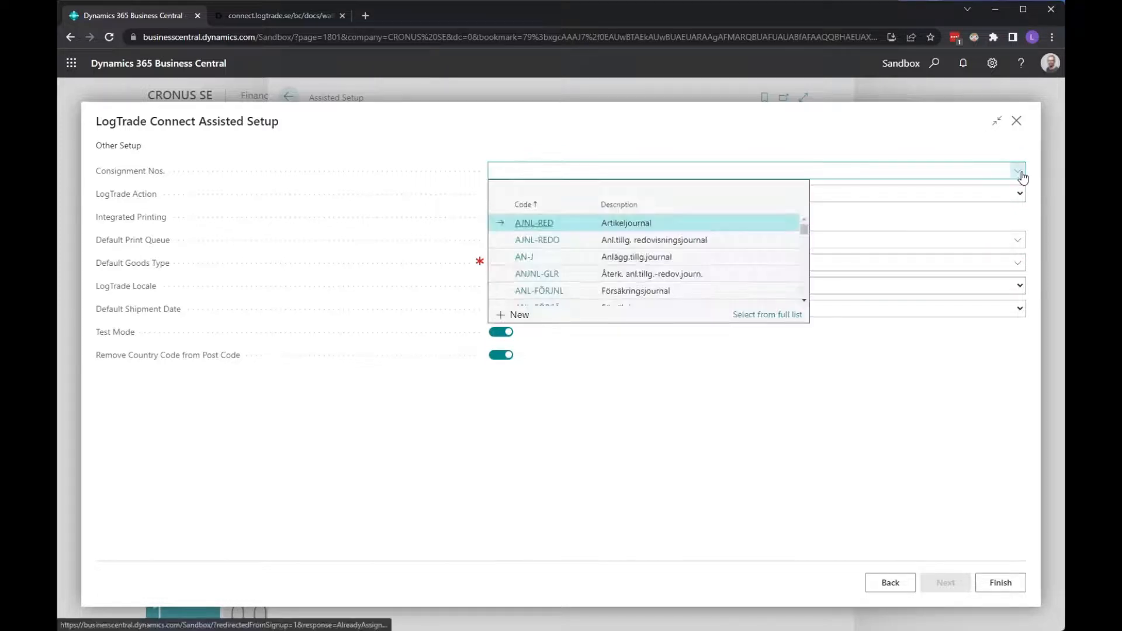
left_click(753, 320)
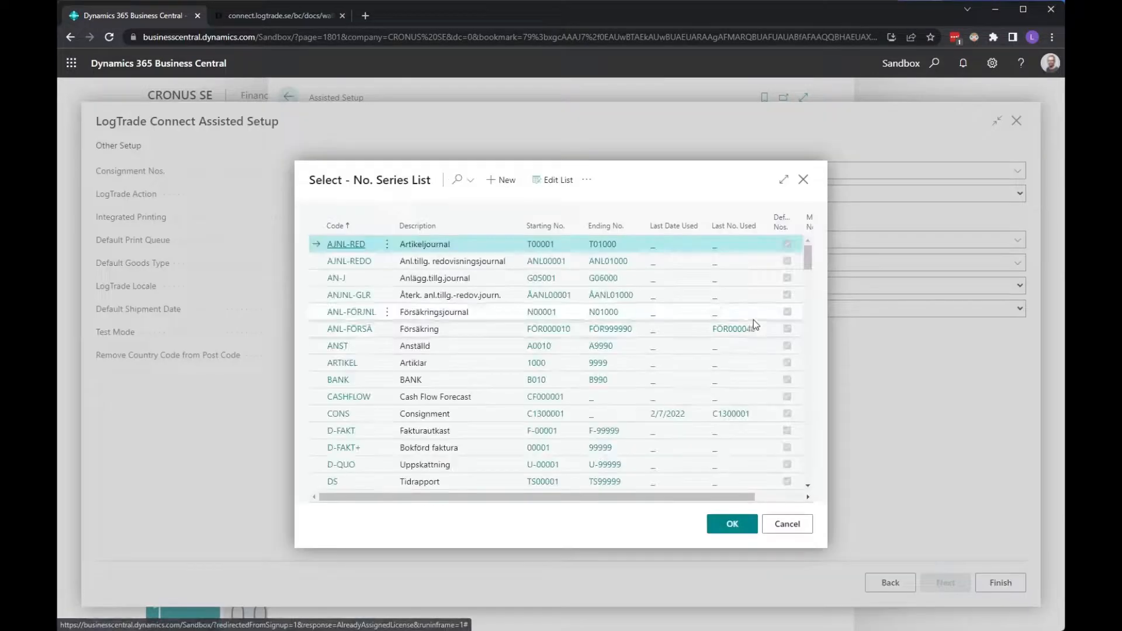
left_click(318, 417)
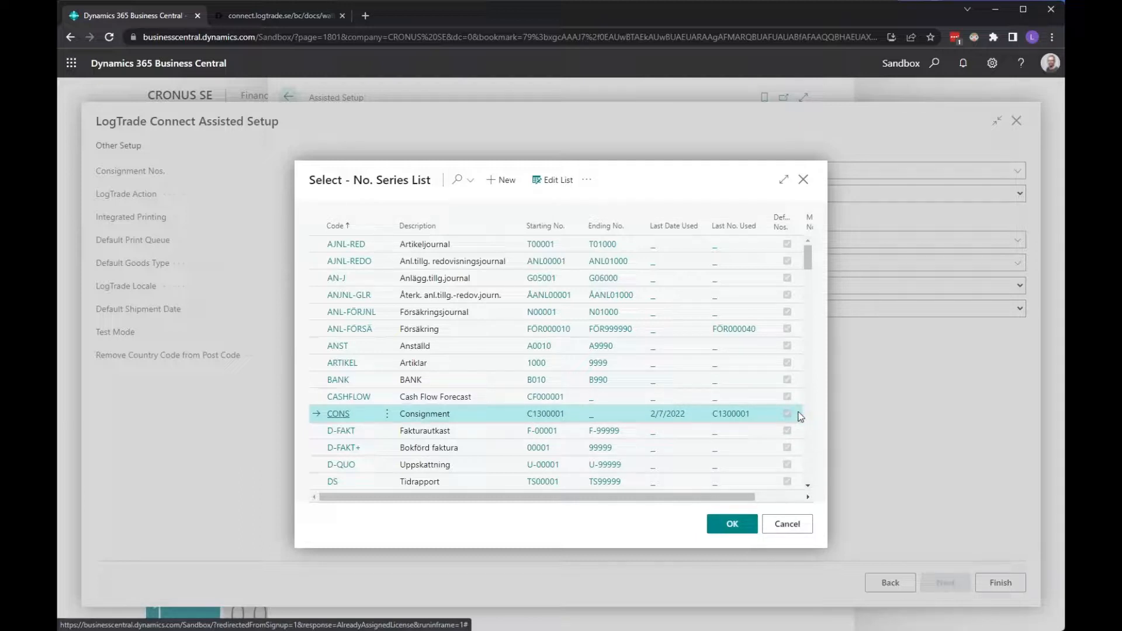
left_click(747, 523)
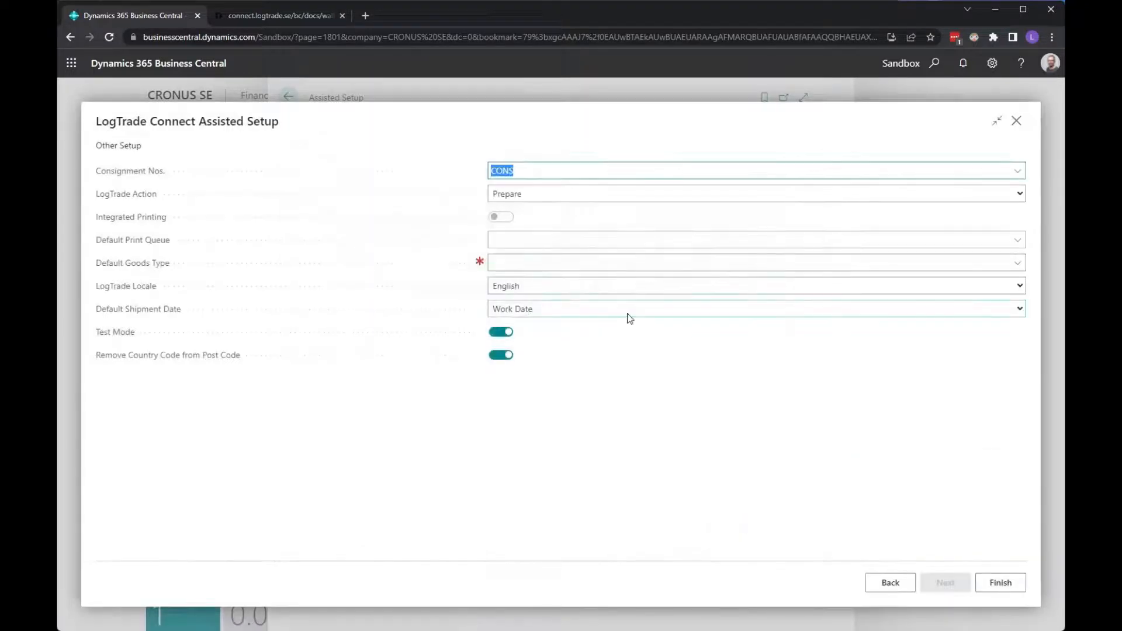
left_click(552, 199)
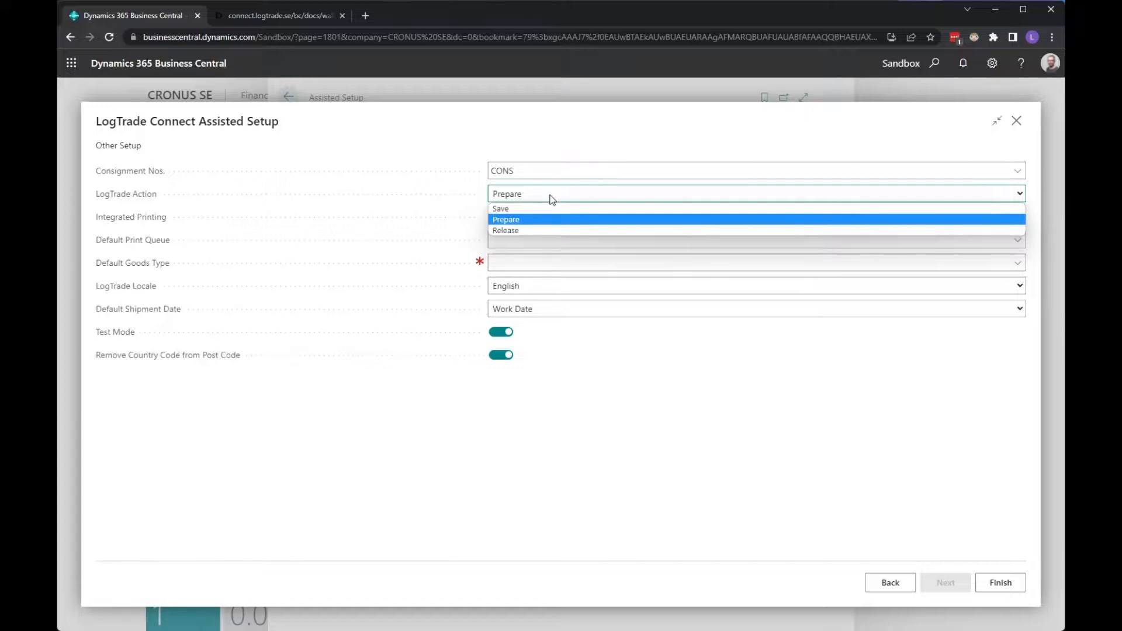
left_click(388, 170)
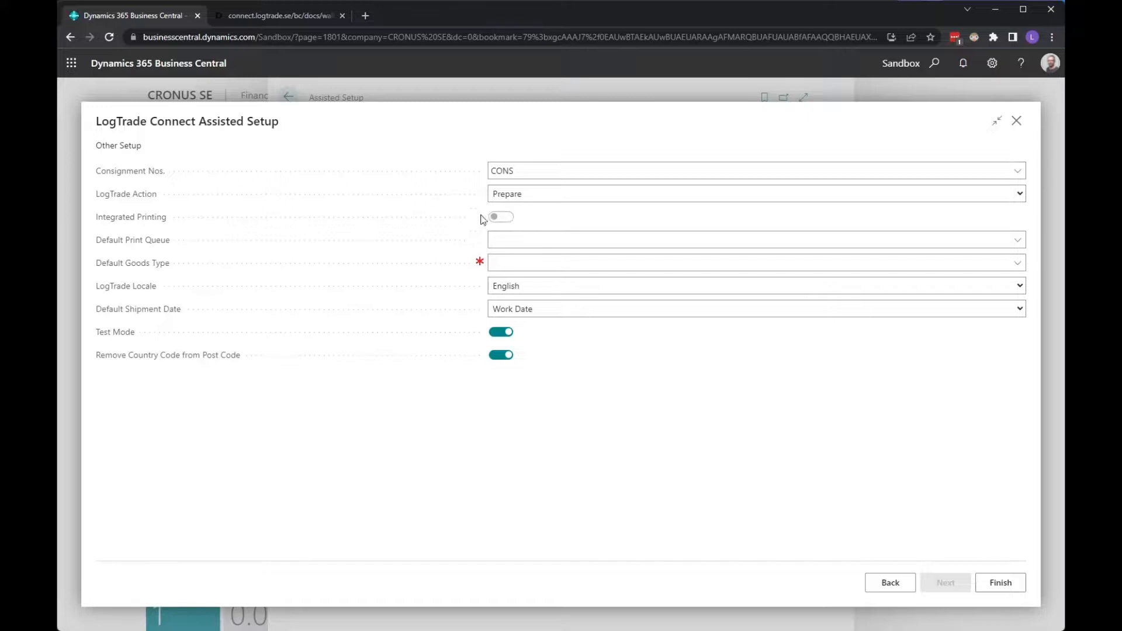
left_click(546, 235)
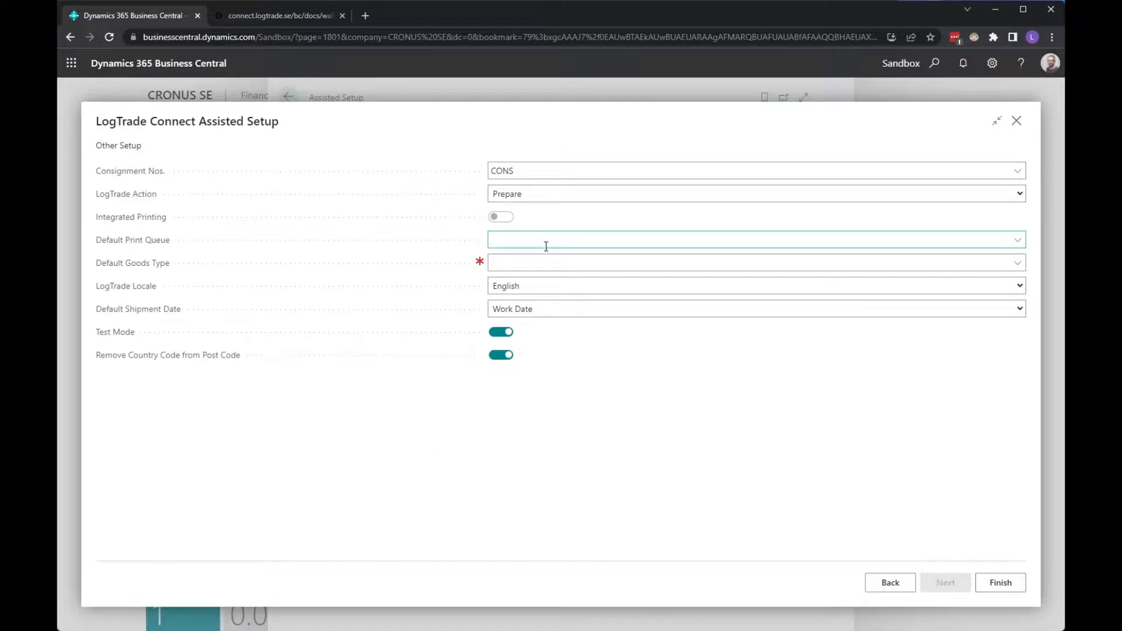
- Select Standard as the Default Print Queue, which switches Integrated Printing on
left_click(1019, 243)
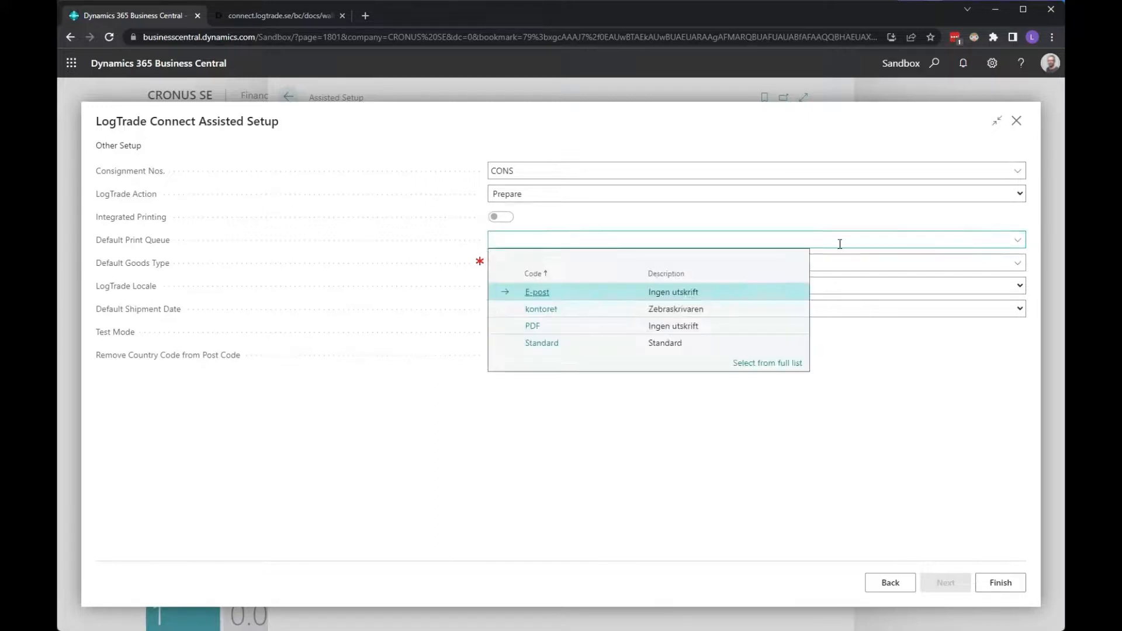
left_click(562, 344)
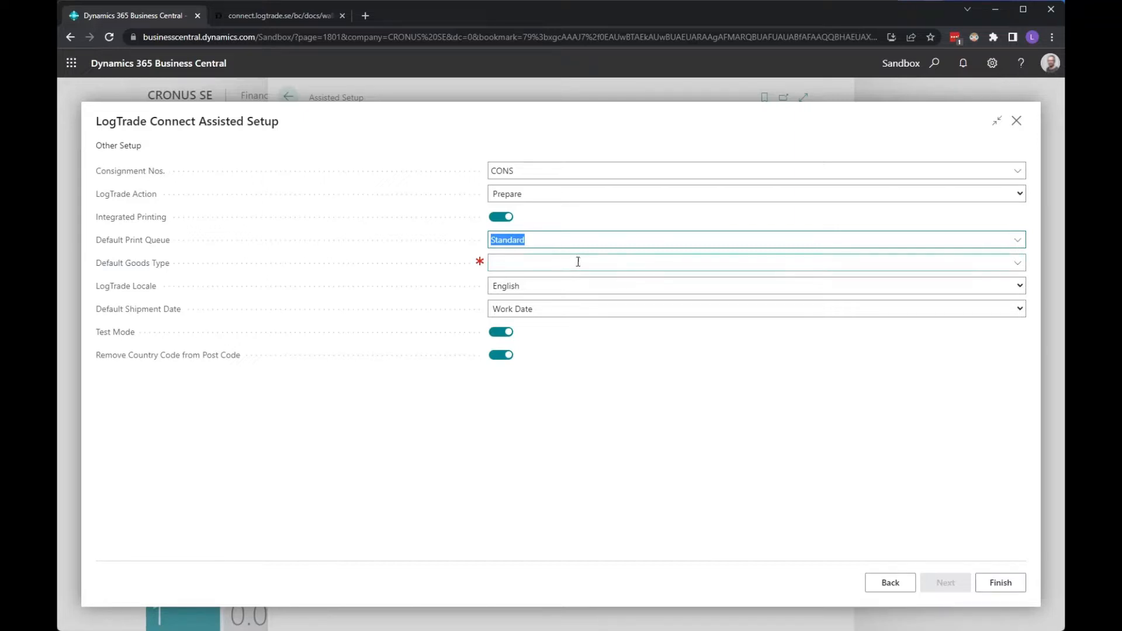
- Add a new goods type with code ITEMS and description Items, and select it as the Default Goods Type
left_click(762, 266)
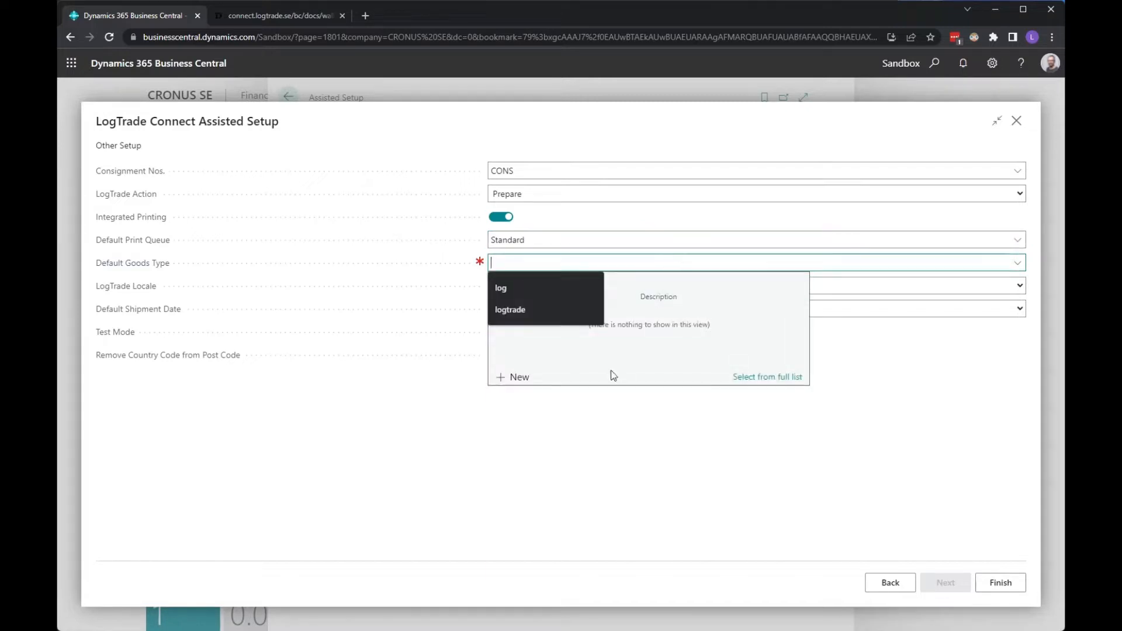
left_click(516, 377)
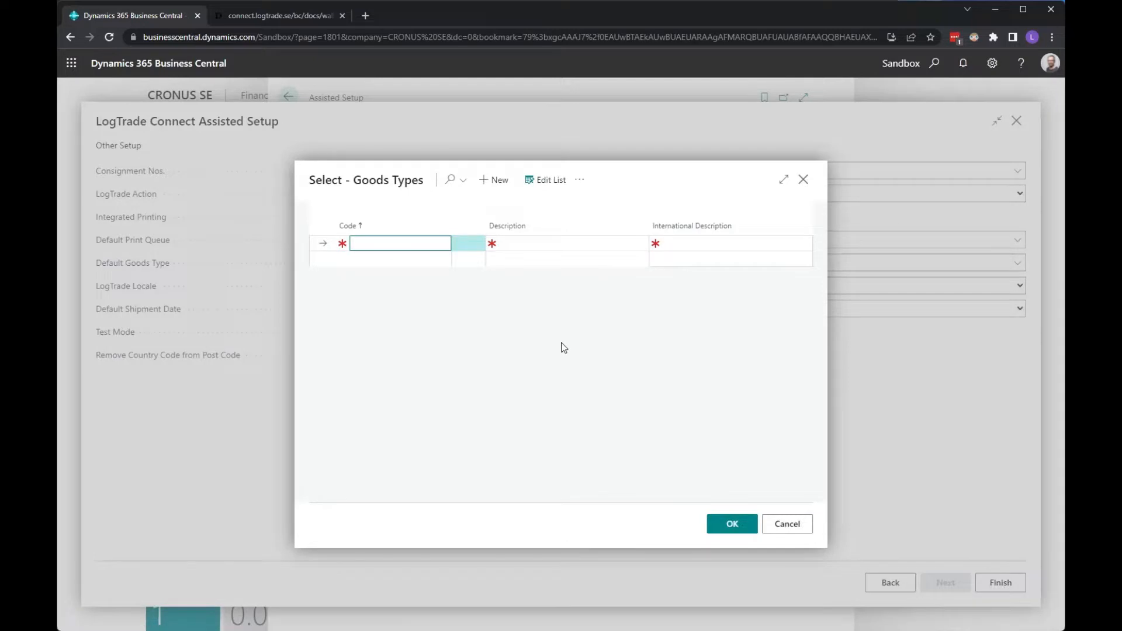
type("ITEMS")
key("Tab")
type("Ite")
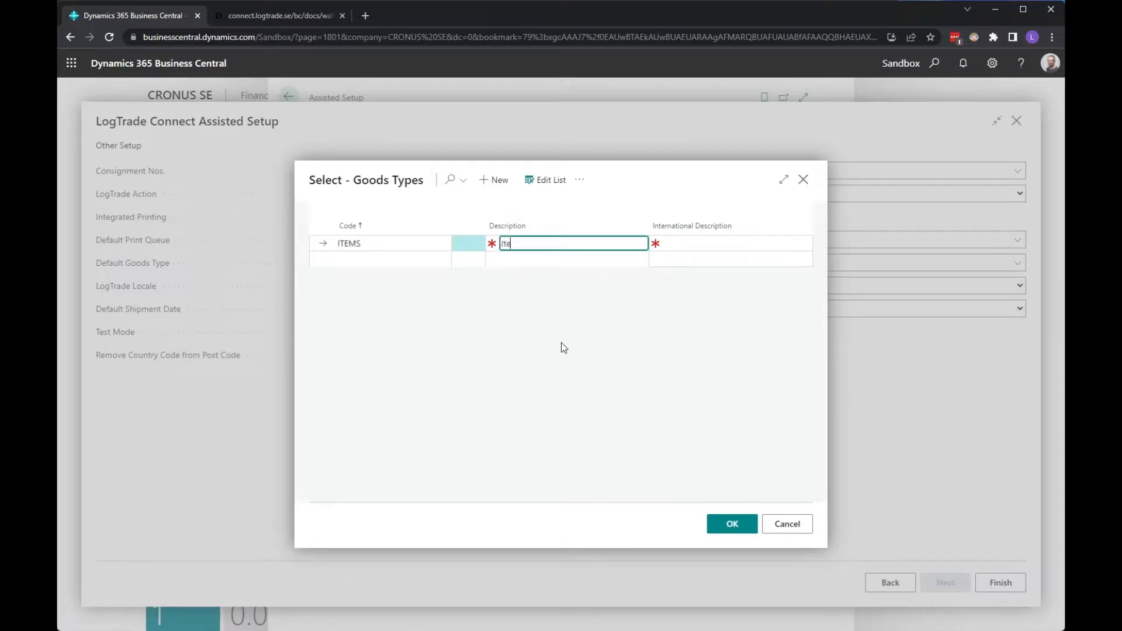
type("ms")
key("Tab")
type("Items")
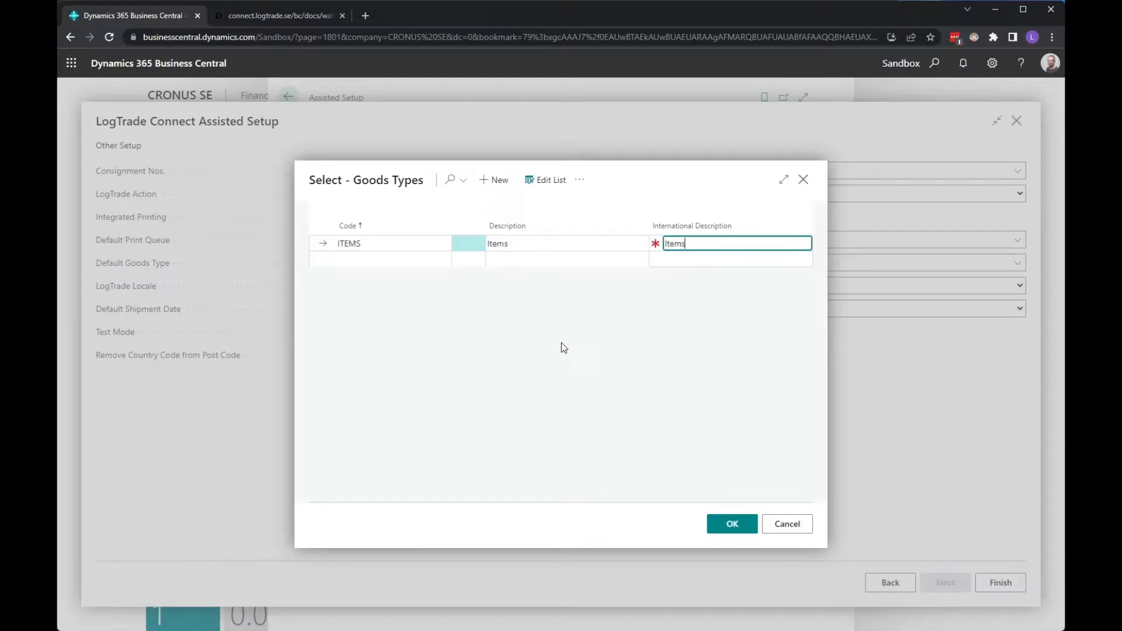
left_click(732, 526)
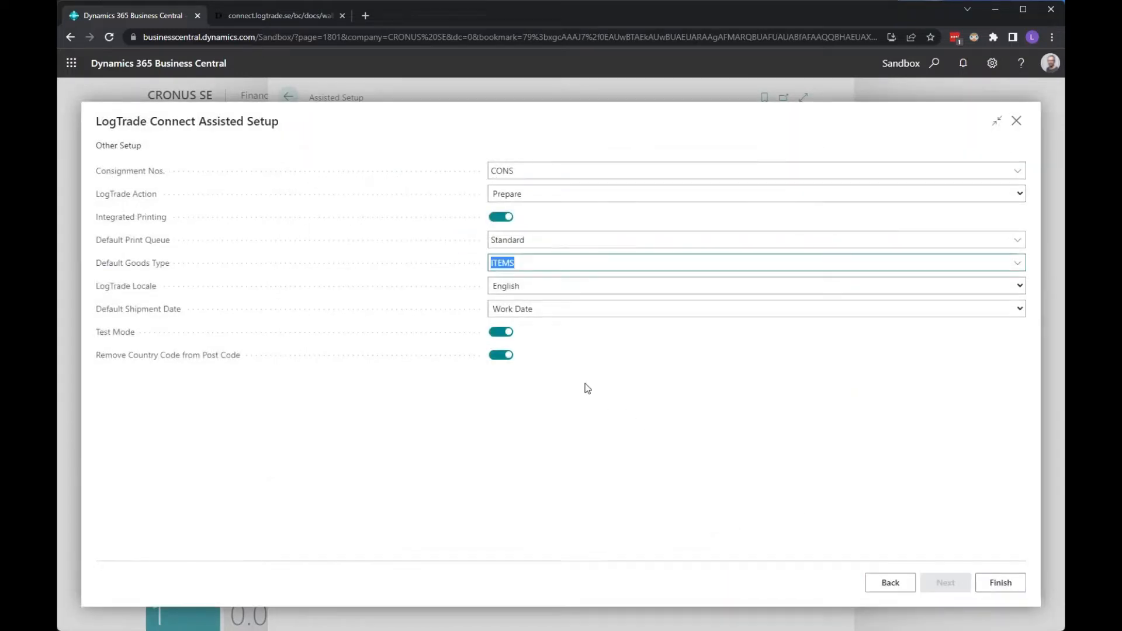
left_click(549, 315)
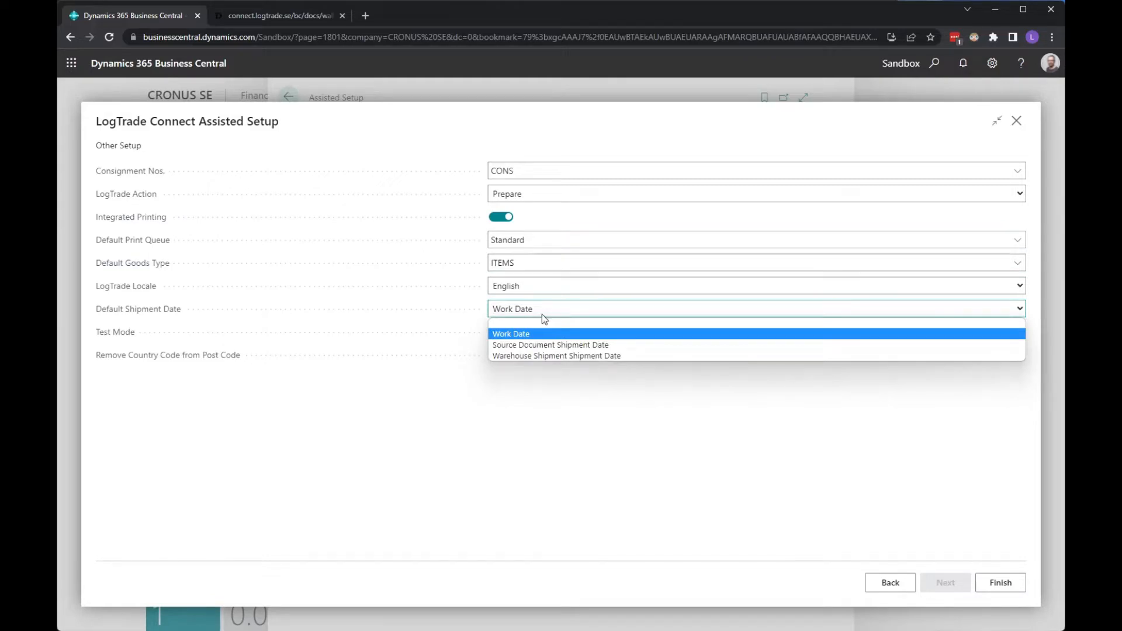
left_click(554, 309)
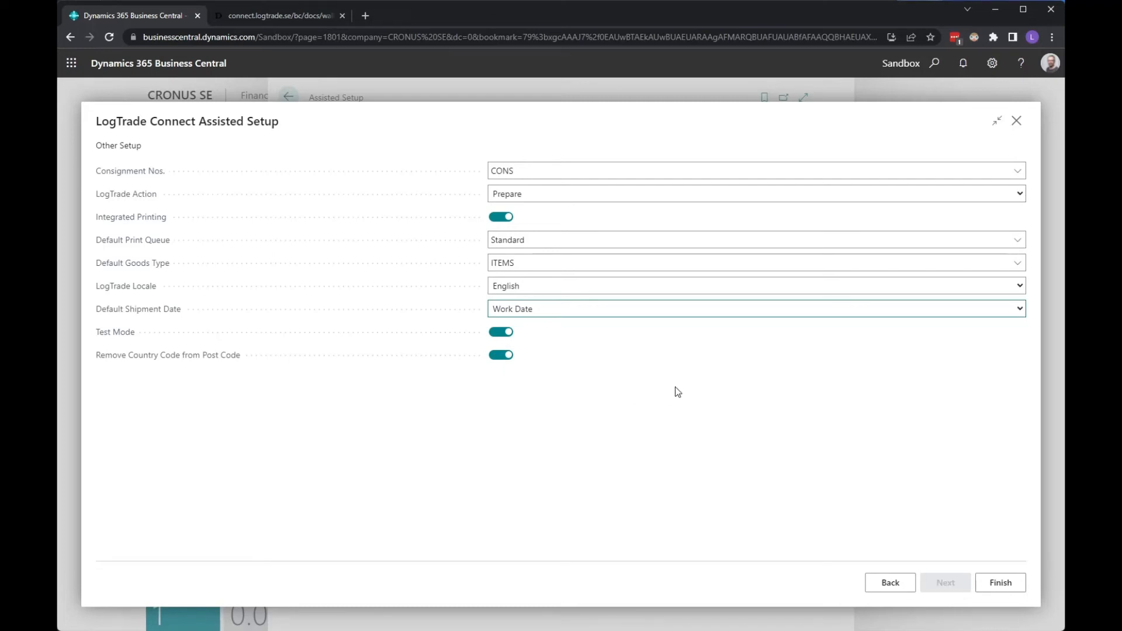
- Finish the LogTrade Connect wizard and go back from Assisted Setup to the CRONUS SE home page
left_click(999, 585)
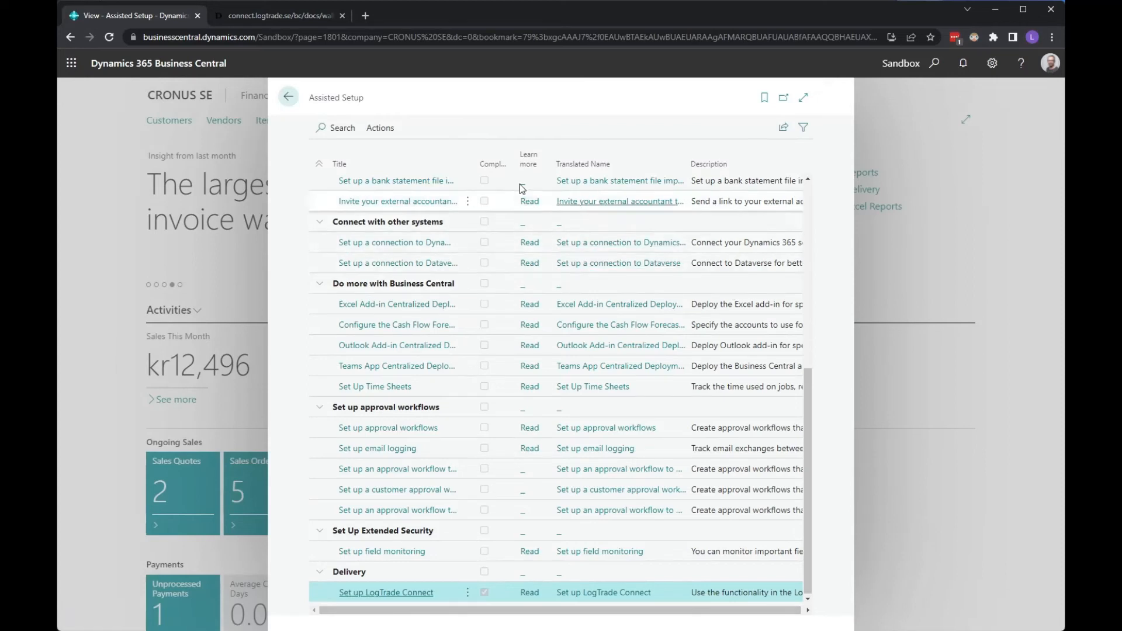
left_click(289, 98)
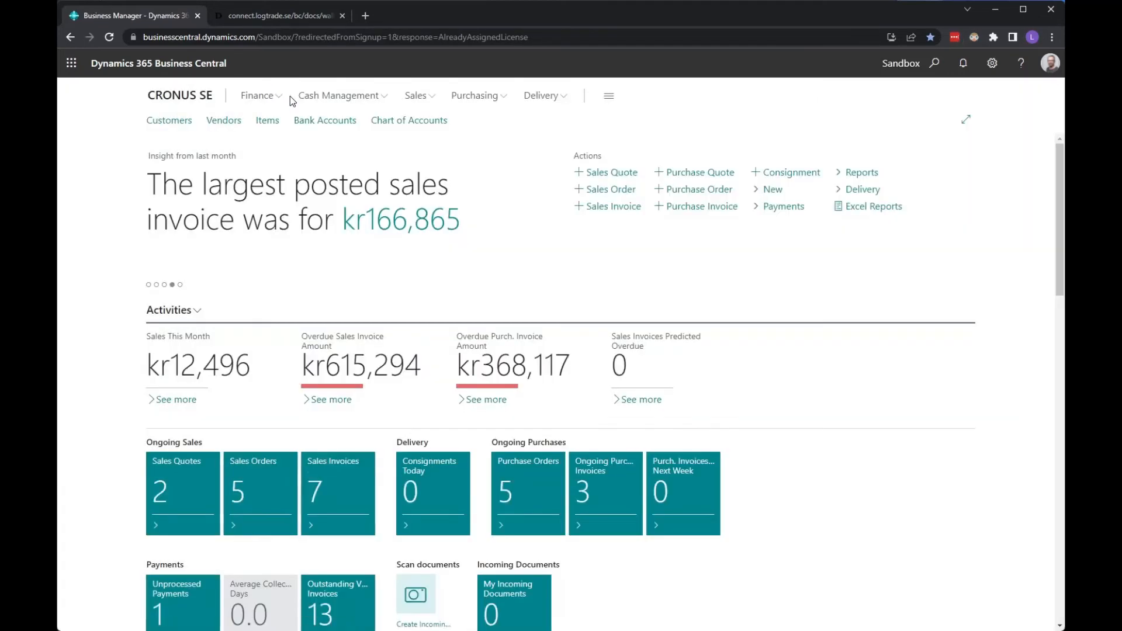